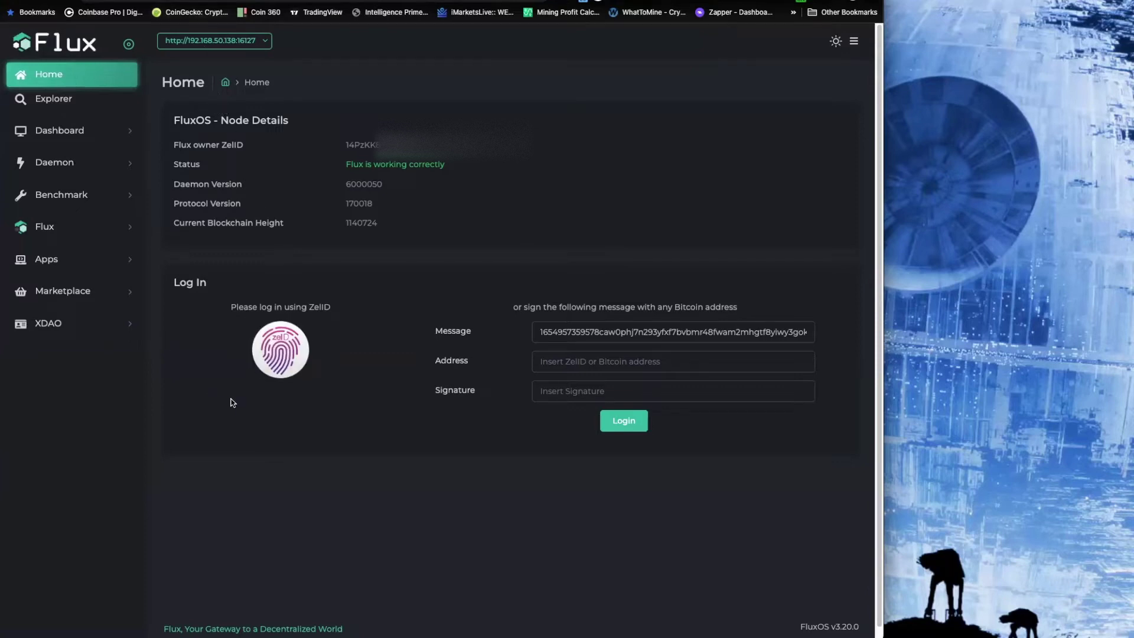
Step: Launch Zelcore from the FluxOS ZelID login and sign in with the account username and password
click(263, 354)
click(513, 74)
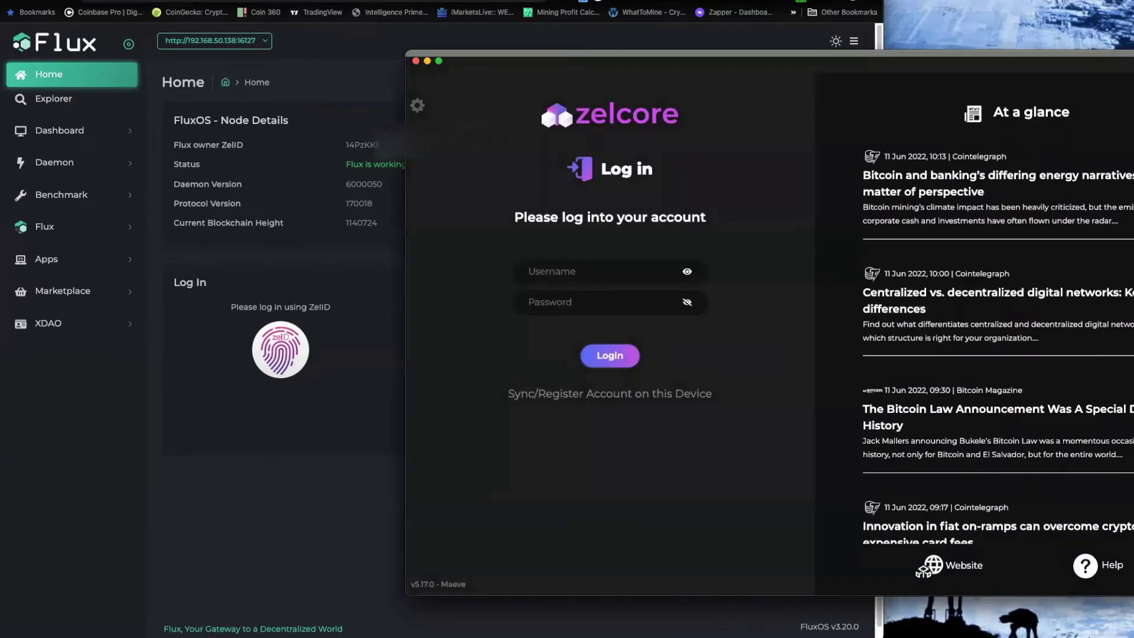
text(fibsnp)
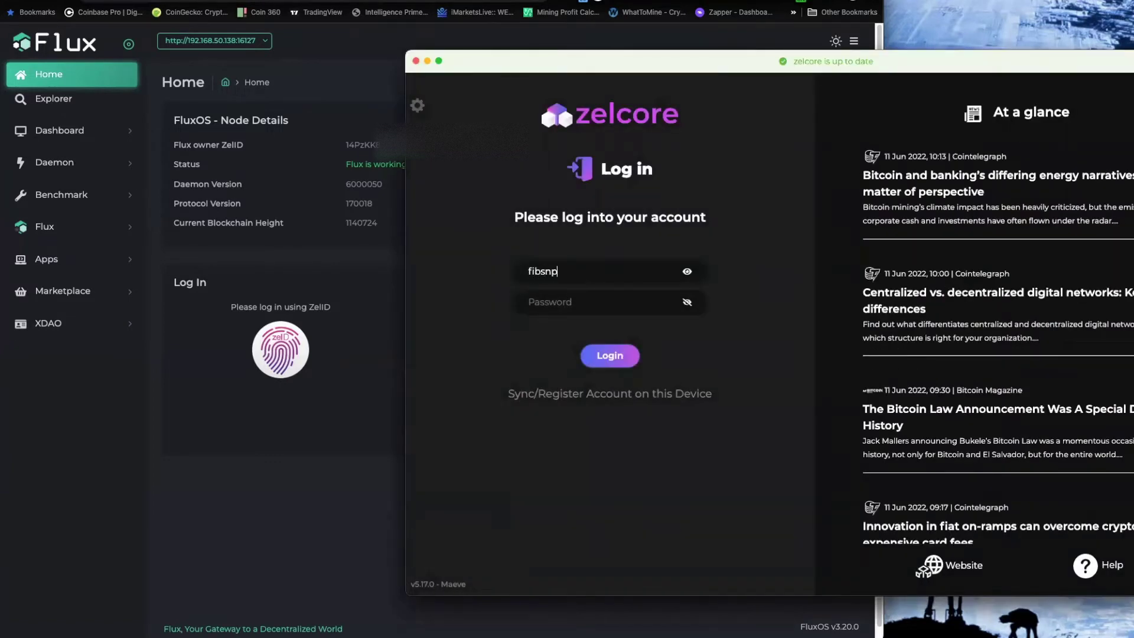
text(rofits)
key(Tab)
text(*******)
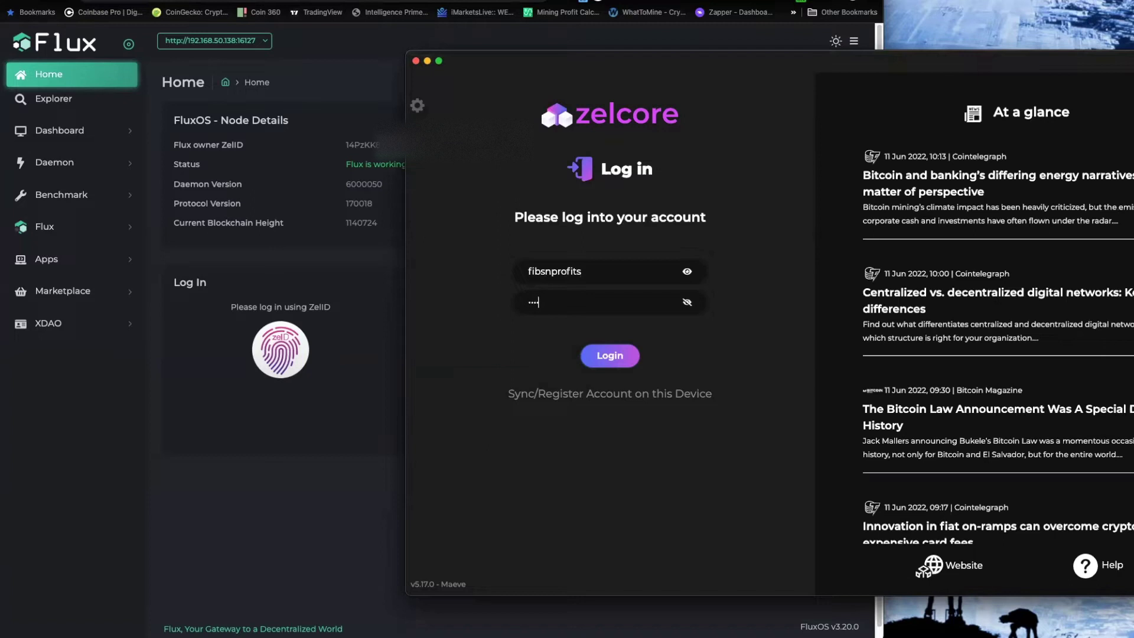
text(******)
key(Return)
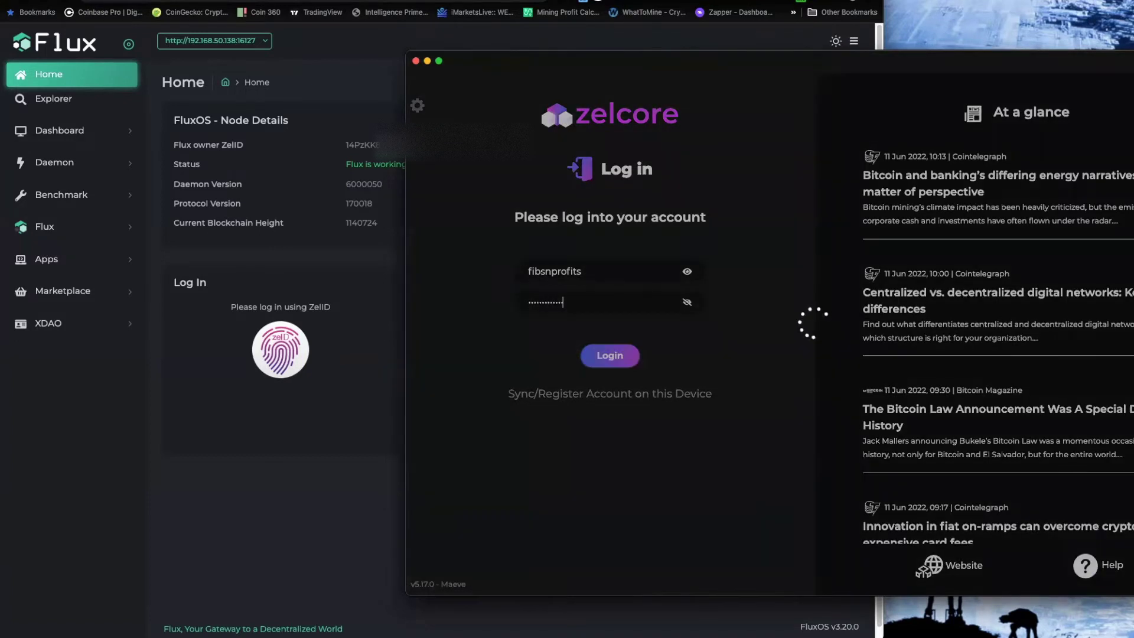
mouse_move(885, 65)
mouse_down()
mouse_move(1123, 40)
mouse_move(1133, 0)
mouse_up()
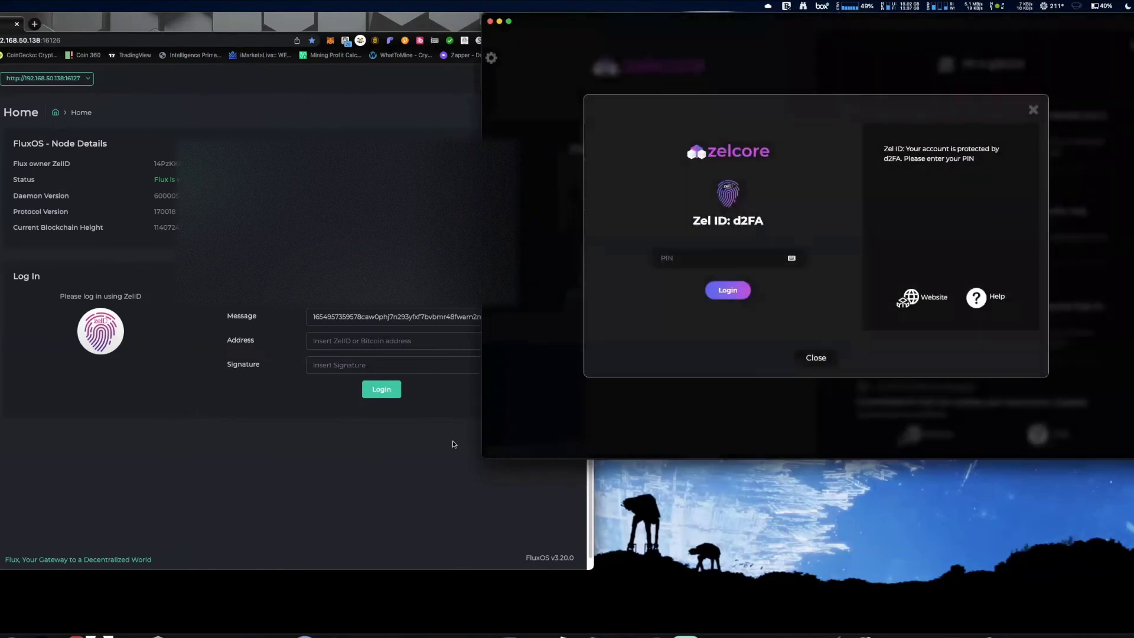
Step: Enter the d2FA PIN in Zelcore, then sign and send the FluxOS login message with the PIN
drag(485, 458, 596, 571)
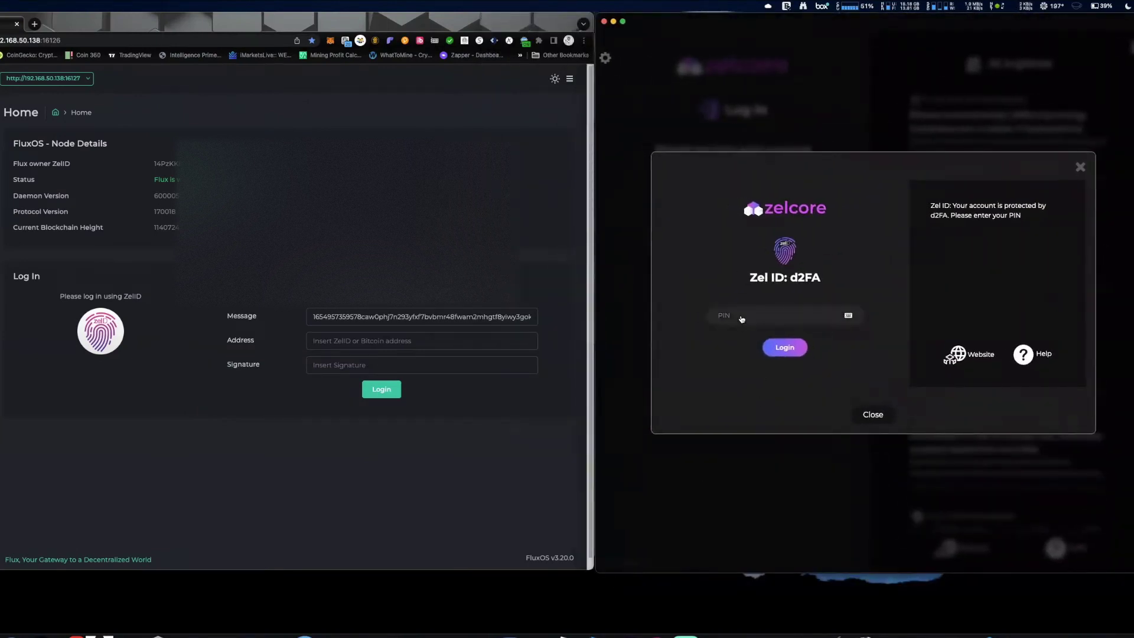
text(******)
key(Return)
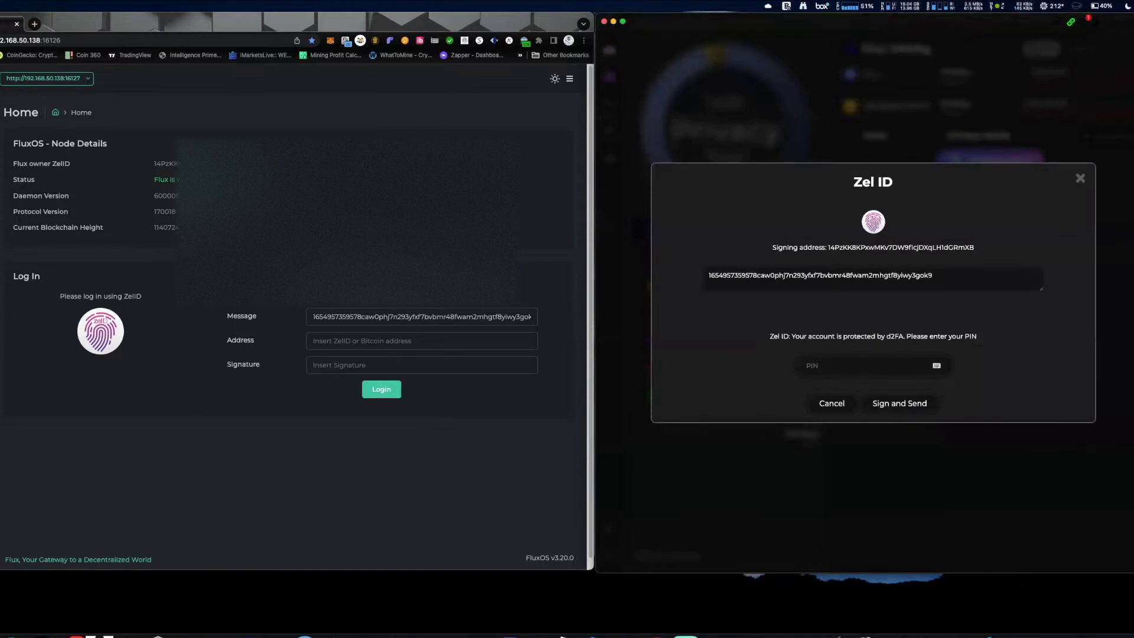
text(***)
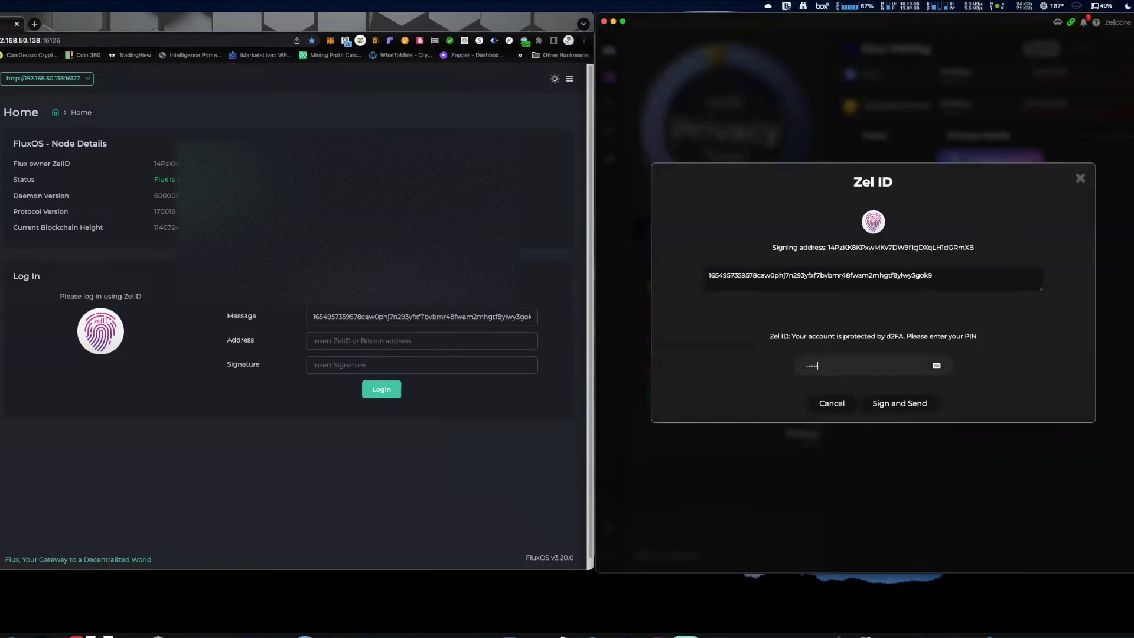
click(901, 404)
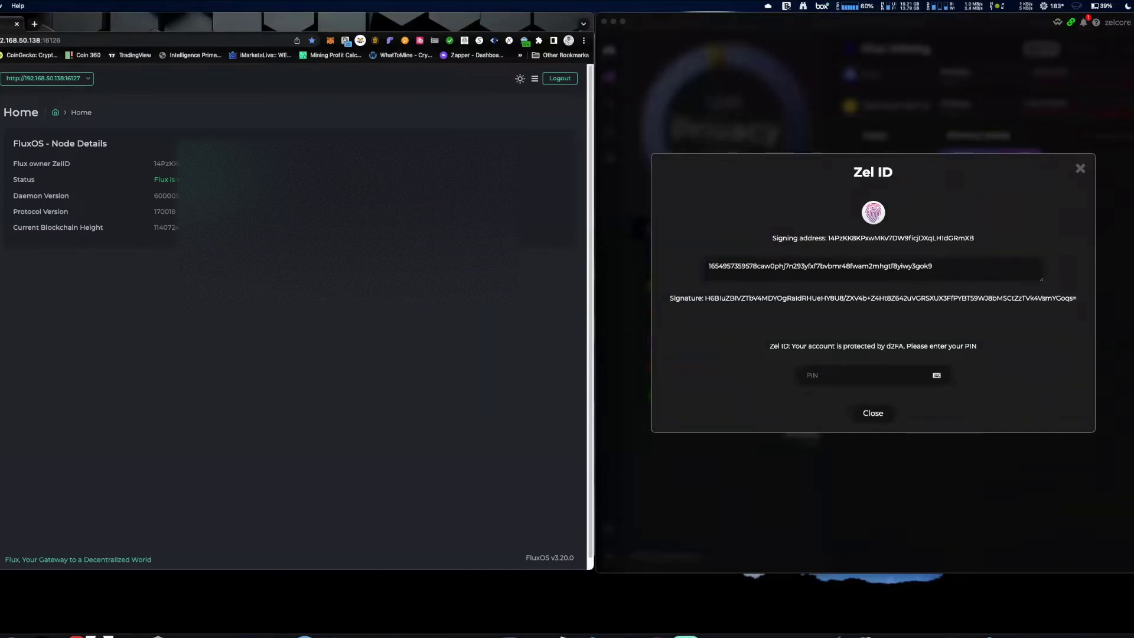
Step: Close the Zel ID dialog and open management of the PresearchNode app from My Apps
click(878, 411)
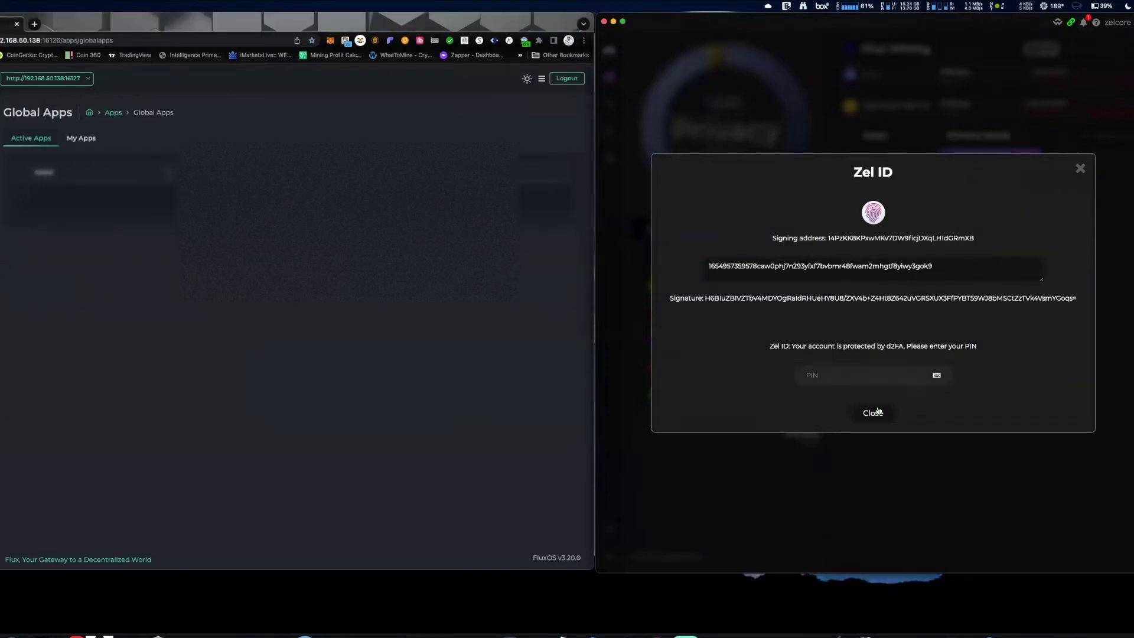
click(871, 412)
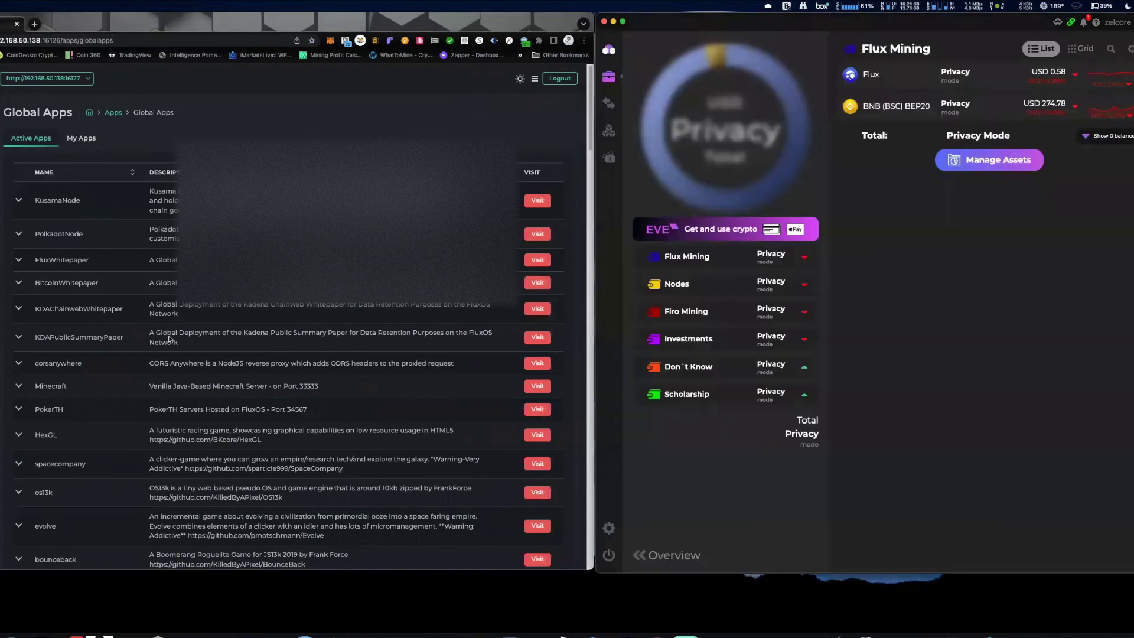
click(88, 140)
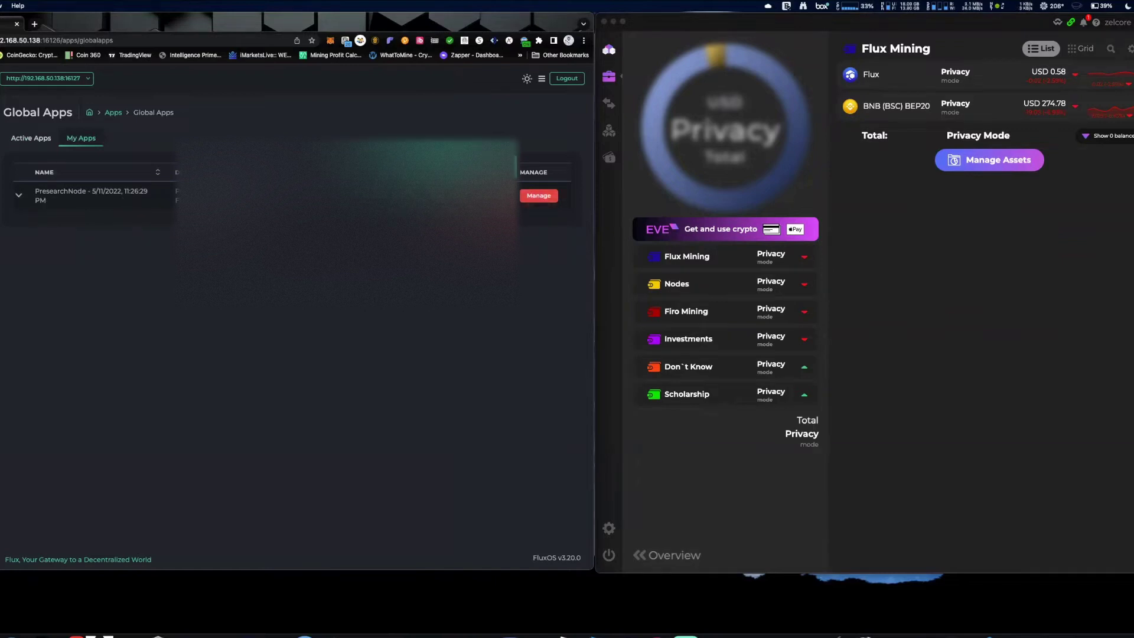
click(538, 196)
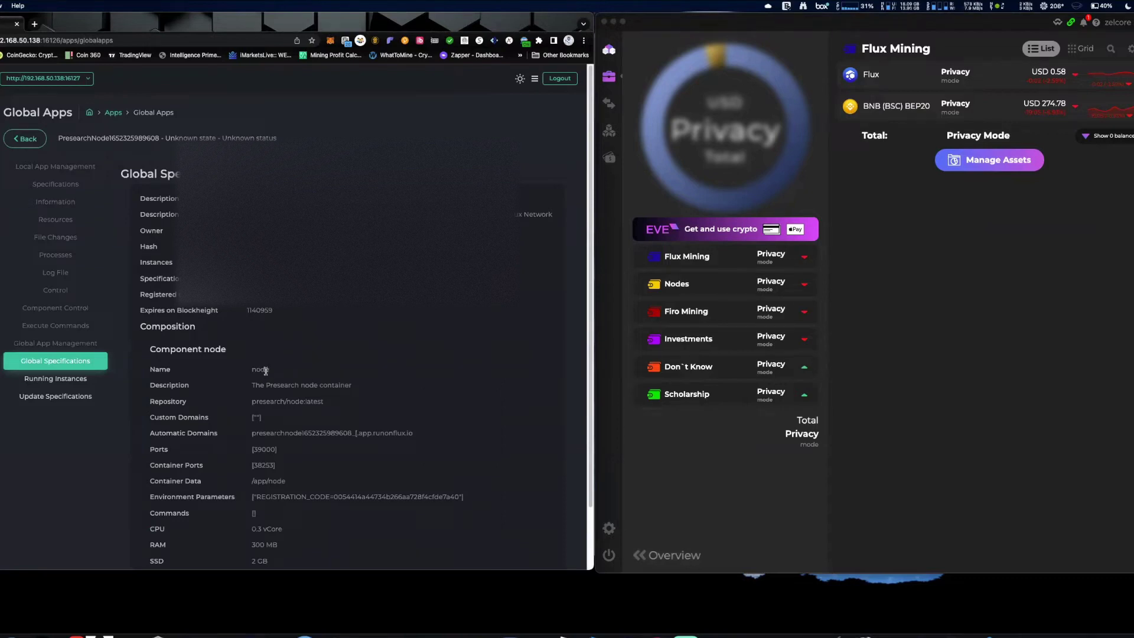
Step: Review PresearchNode's Update Specifications form and its Global Specifications
scroll(265, 370, down, 1)
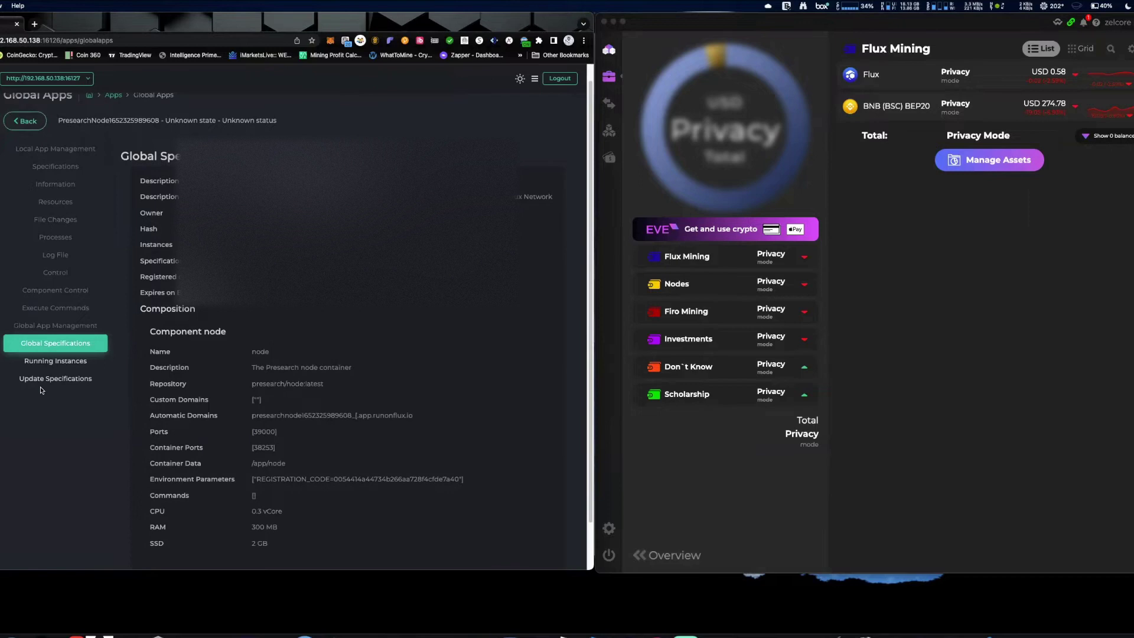
click(58, 381)
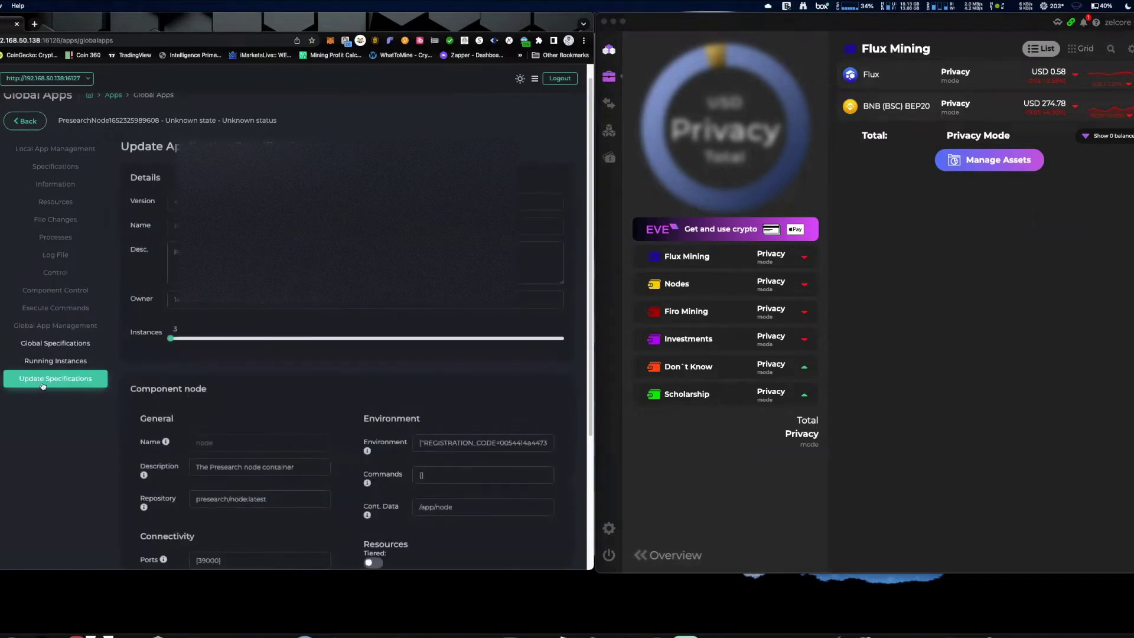
scroll(118, 387, down, 5)
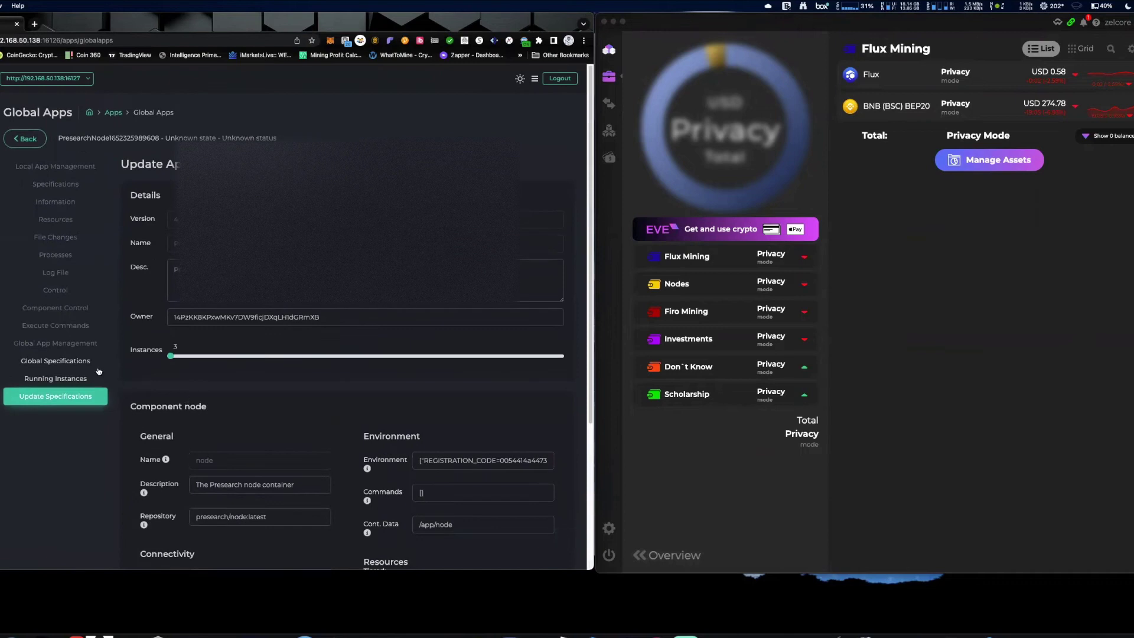
click(46, 365)
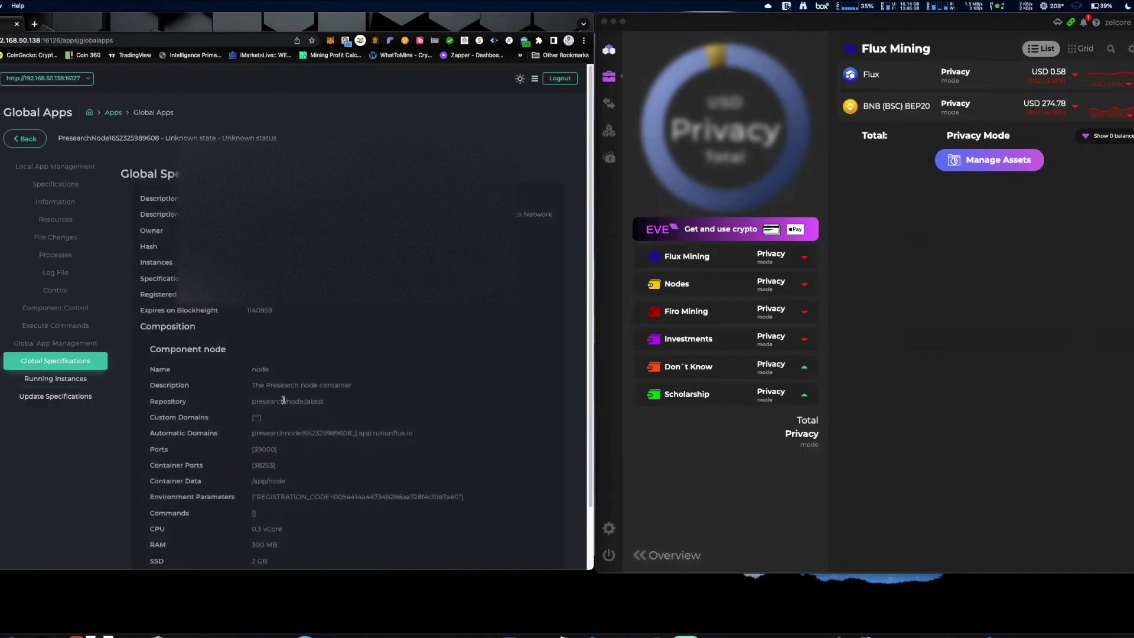
scroll(278, 331, down, 1)
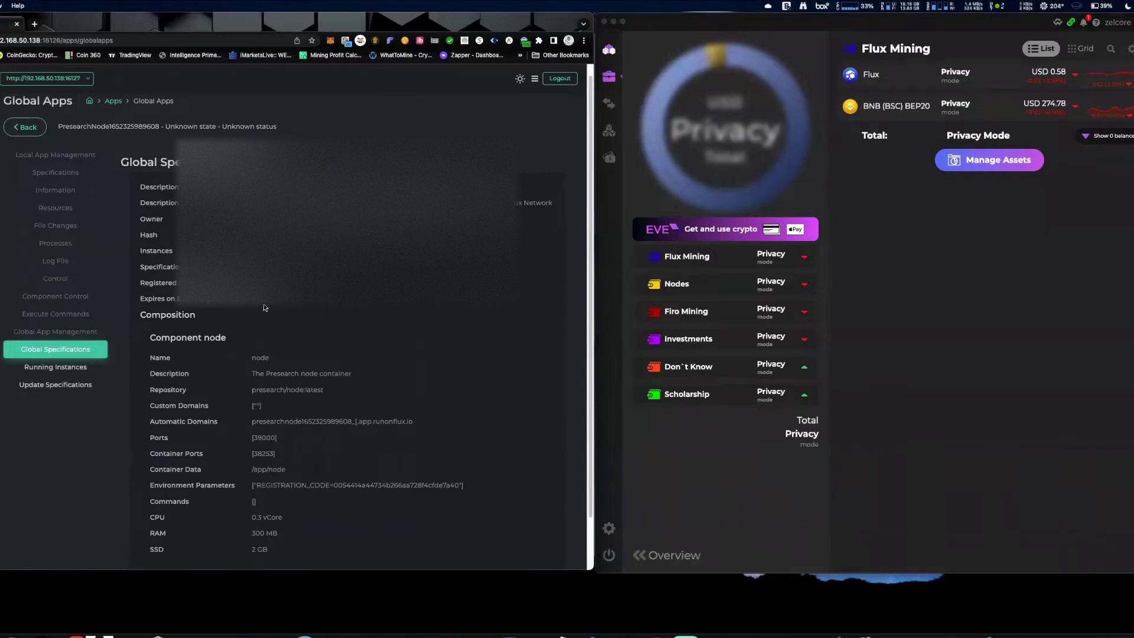
scroll(267, 308, up, 1)
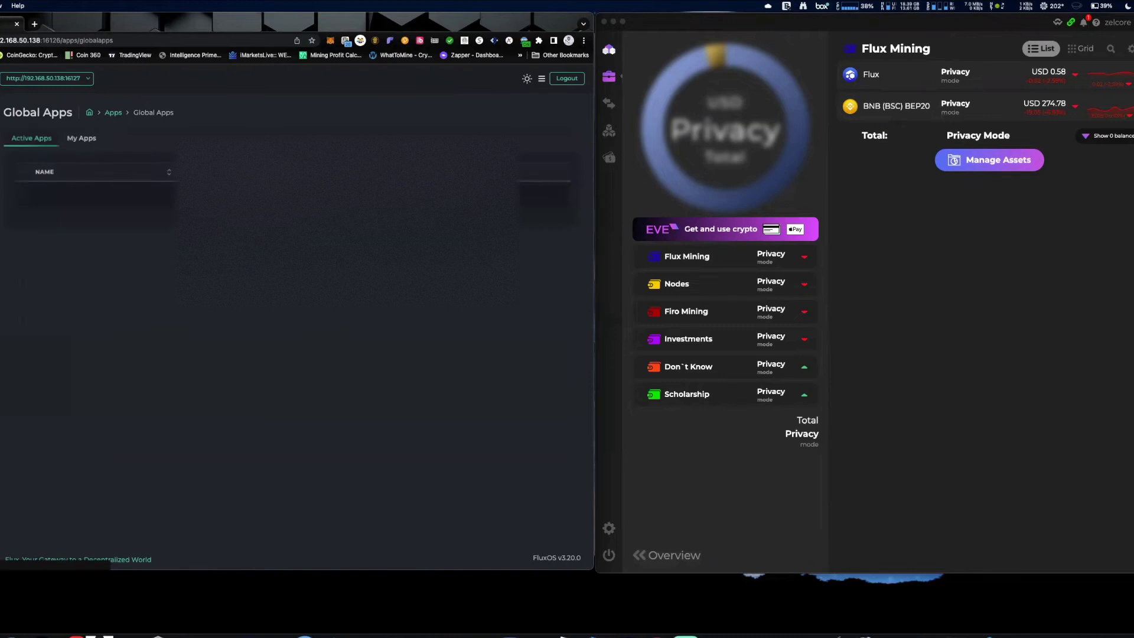
Step: Open PresearchNode's Update Specifications form from My Apps
click(81, 137)
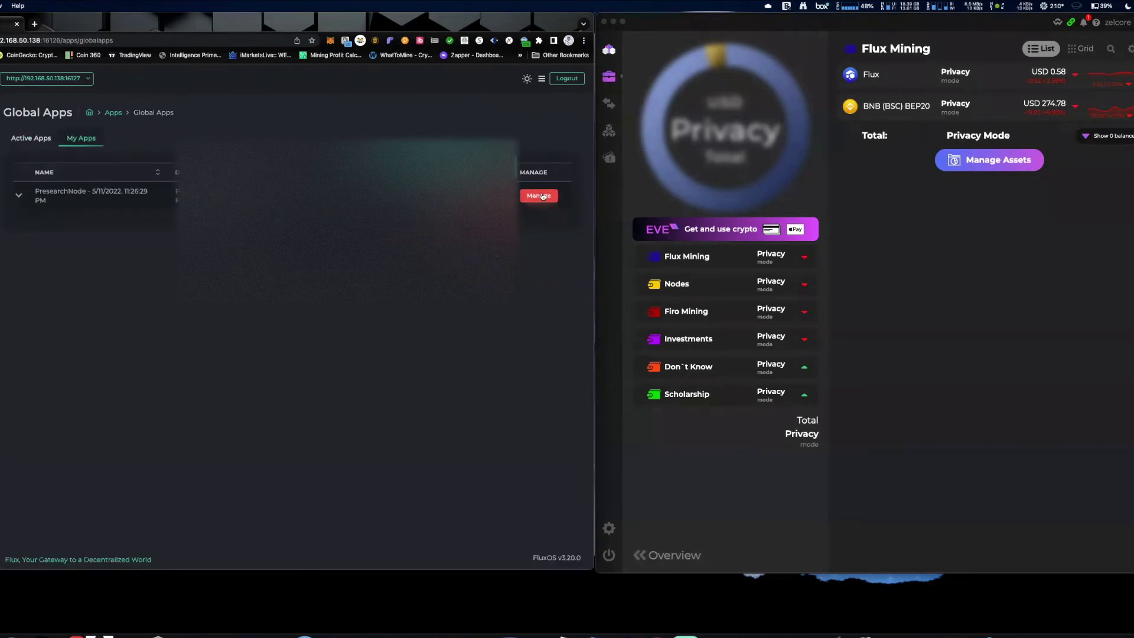
click(539, 195)
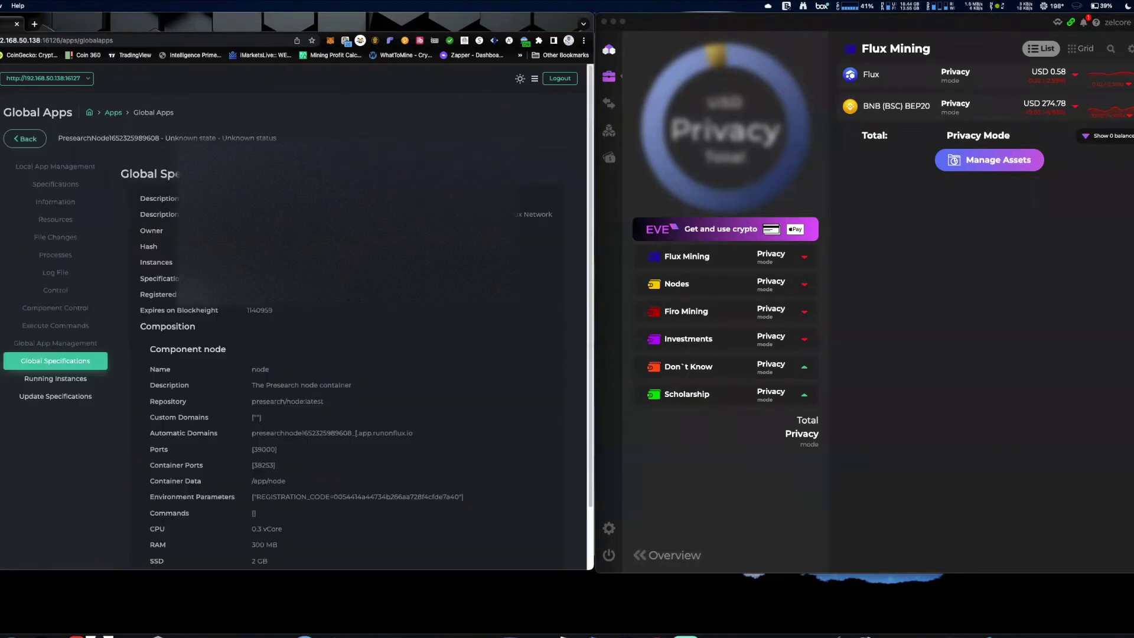
click(50, 400)
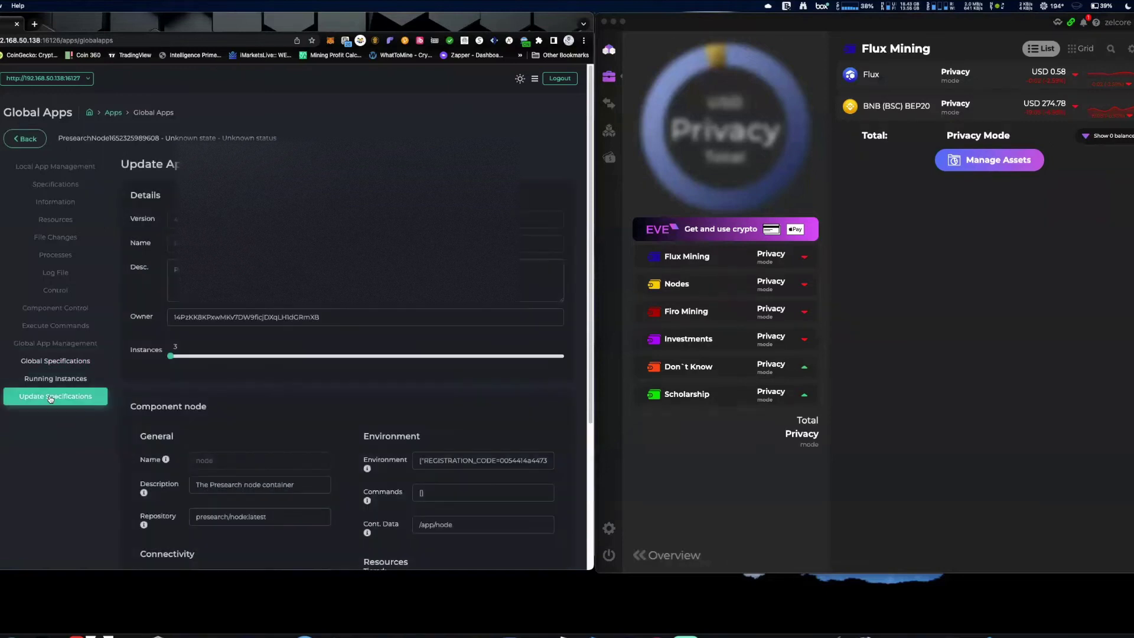
scroll(219, 410, down, 4)
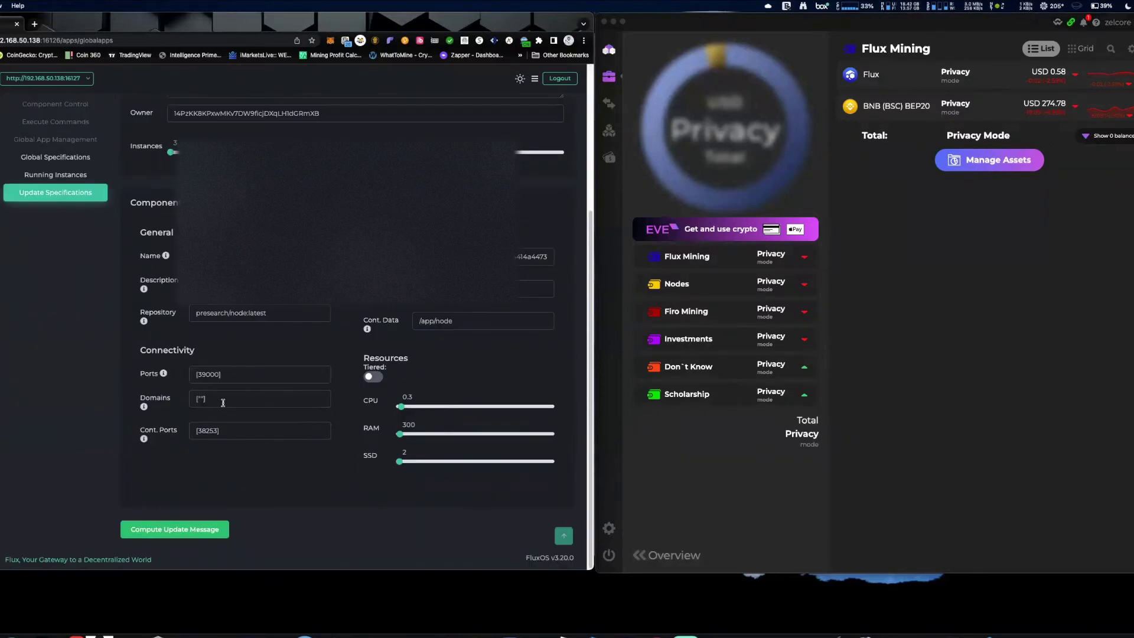
Step: Compute the update message and submit the app update, priced at 0.26 FLUX per month
click(158, 529)
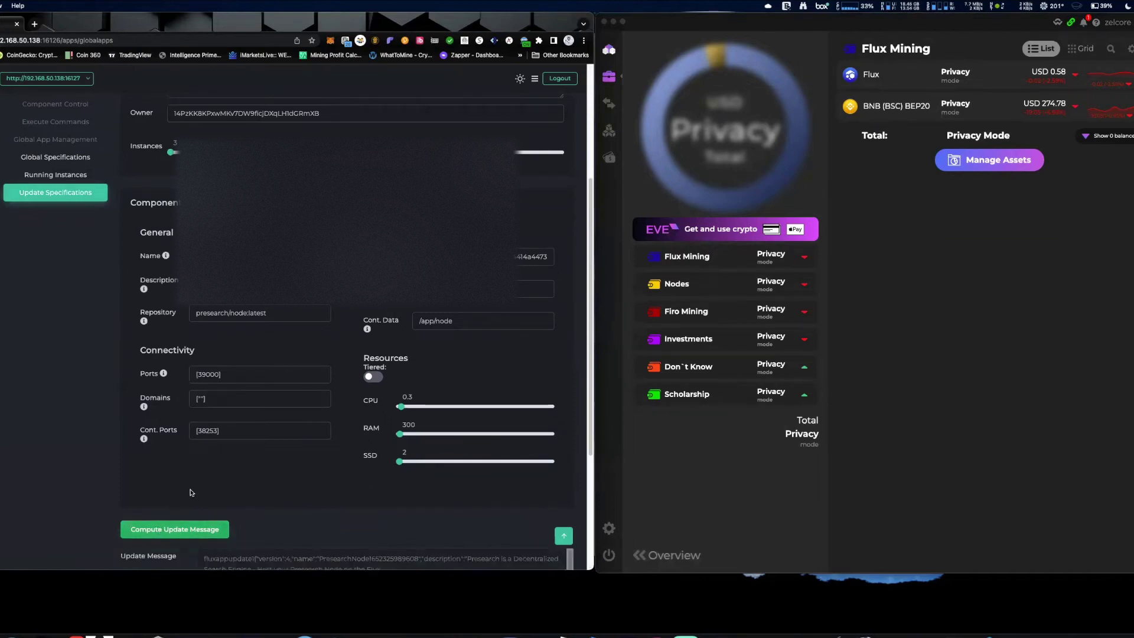
scroll(193, 493, down, 4)
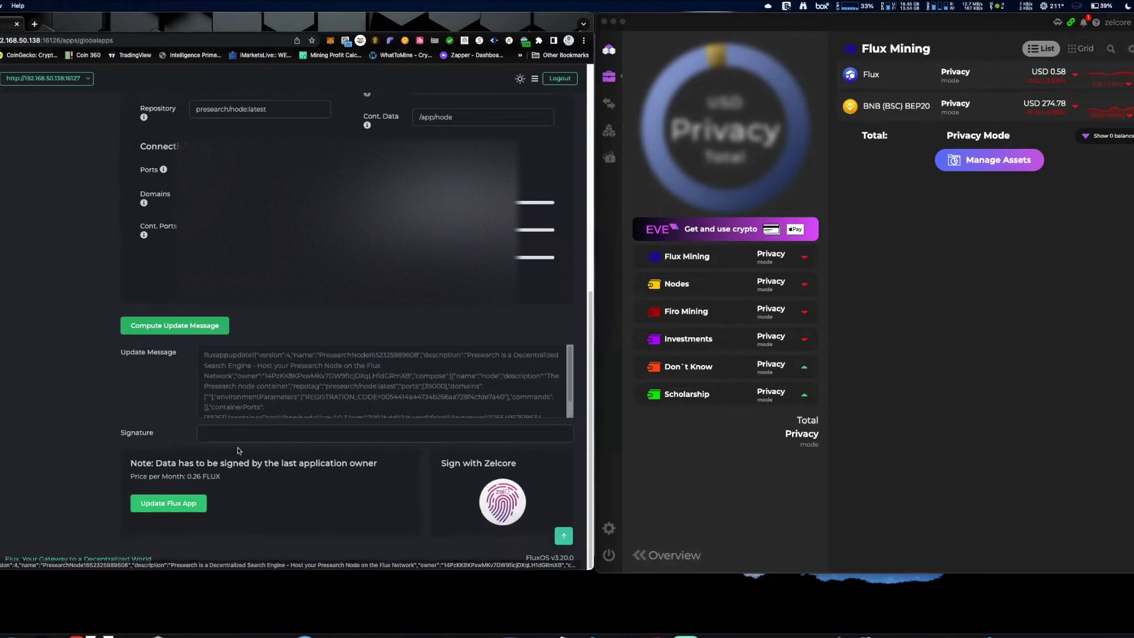
click(166, 508)
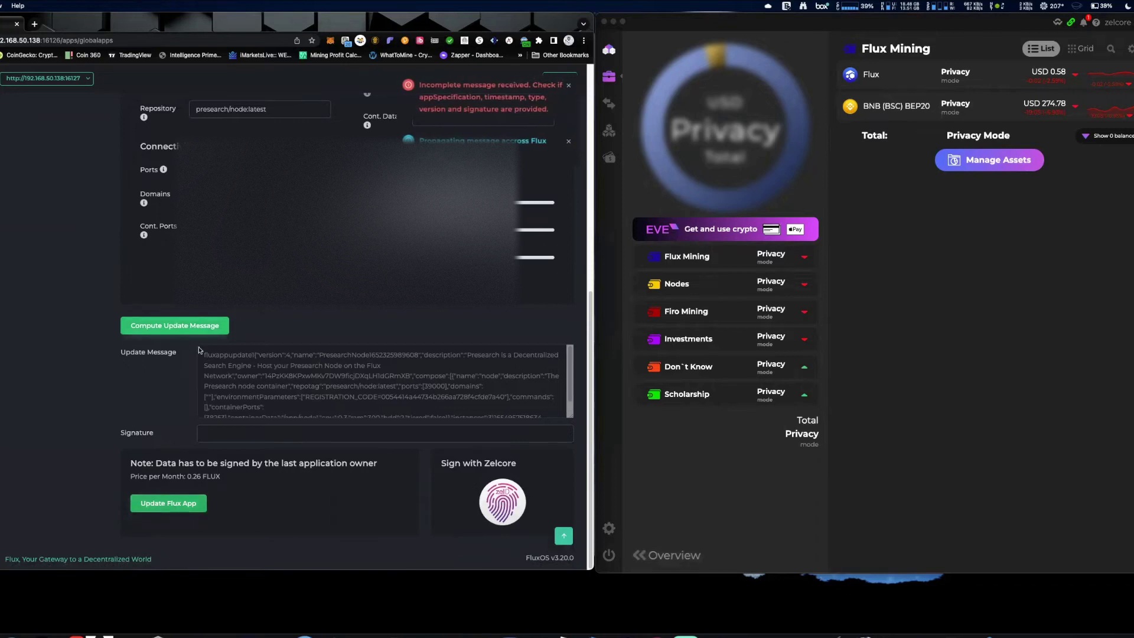
Step: Sign the PresearchNode fluxappupdate message in Zelcore with the PIN, sending the signature to FluxOS
click(497, 500)
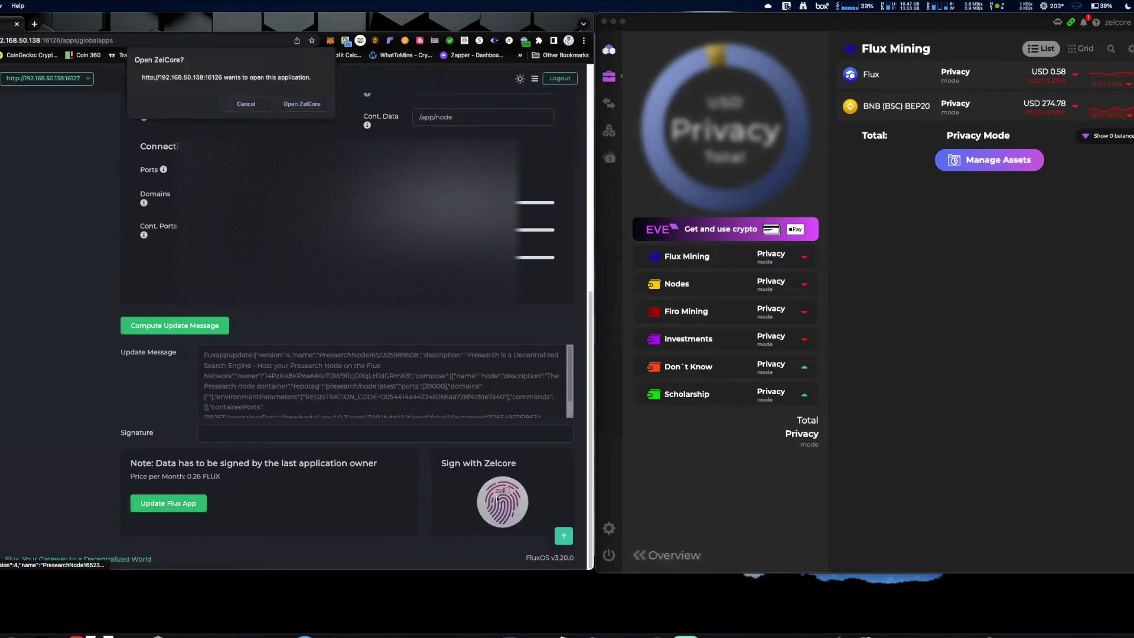
click(303, 105)
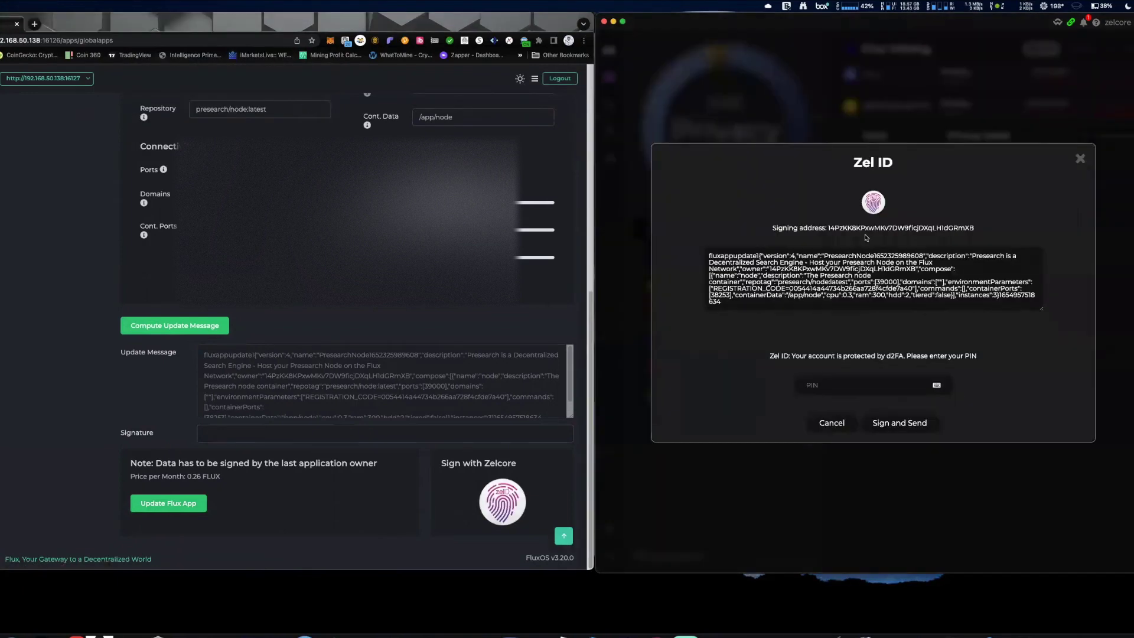
click(838, 385)
text(••)
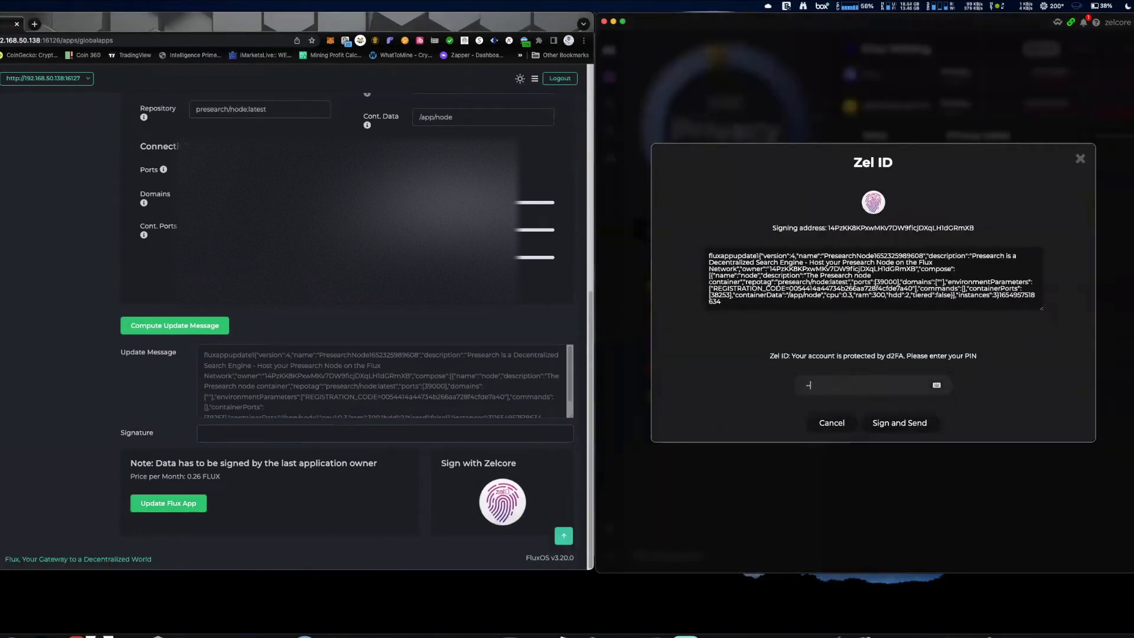
click(884, 419)
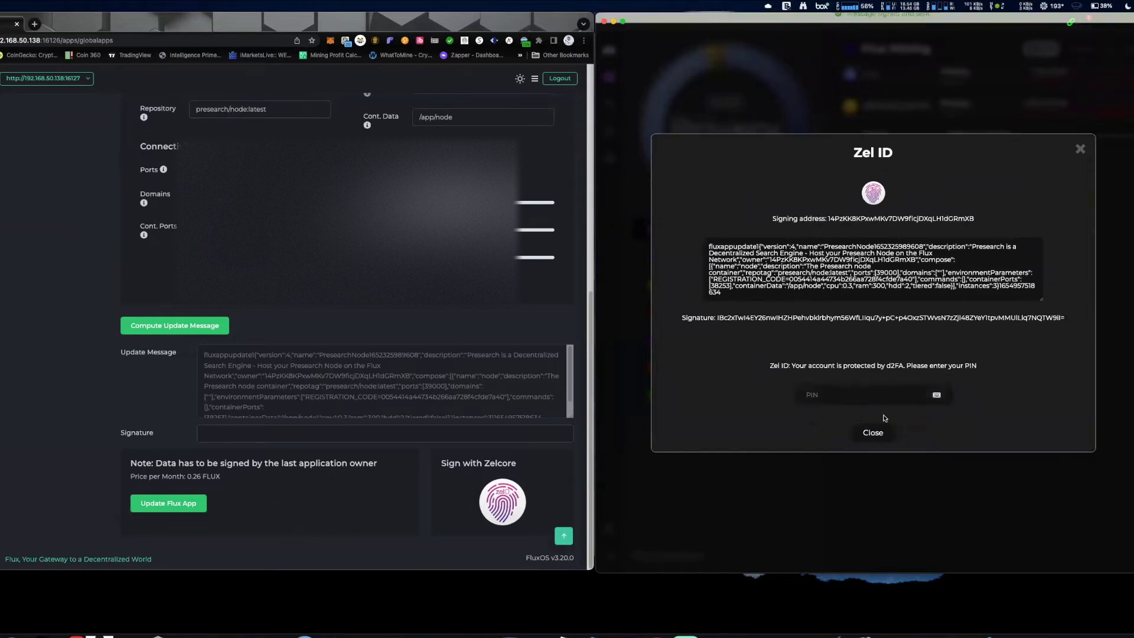
click(873, 433)
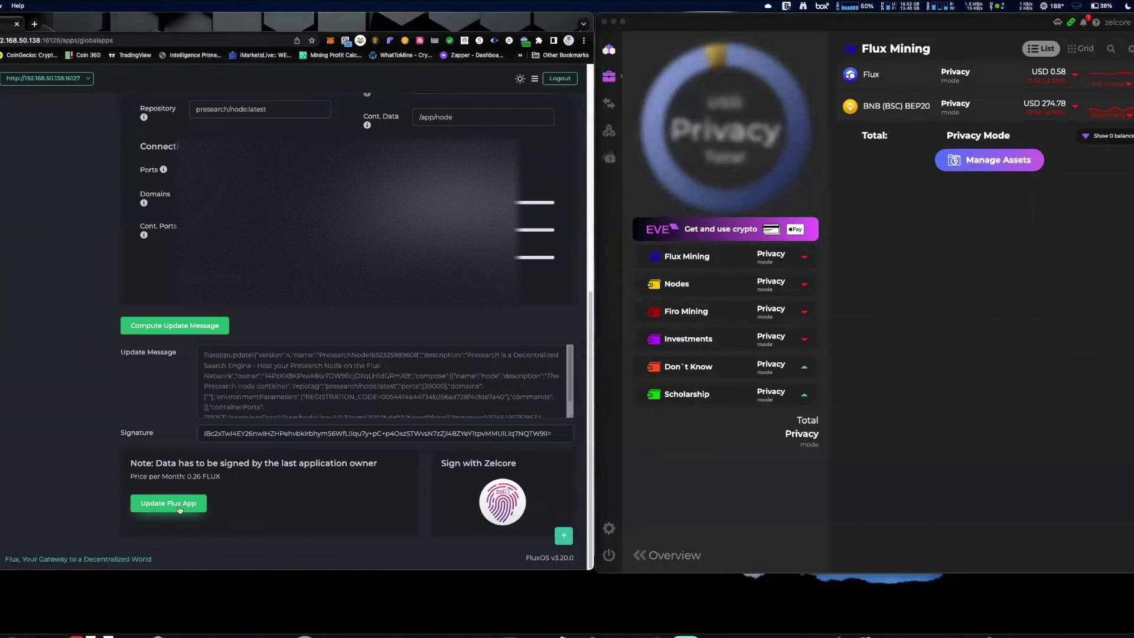
Step: Submit the signed update and select the destination address in the 0.26 FLUX payment instructions
click(180, 507)
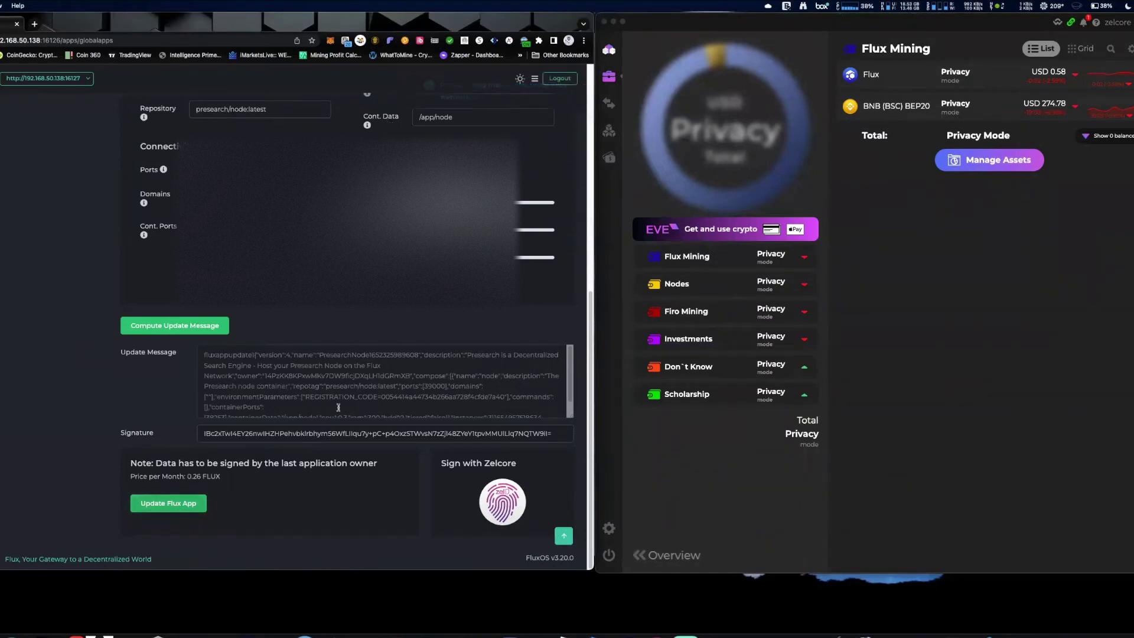
scroll(339, 407, down, 1)
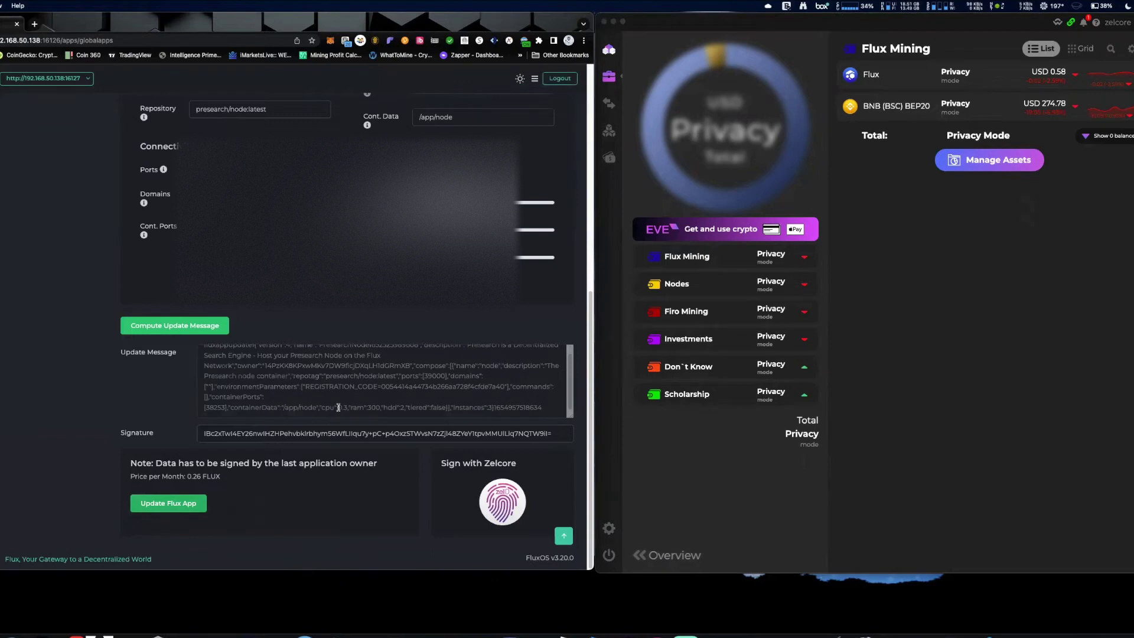
scroll(338, 407, down, 2)
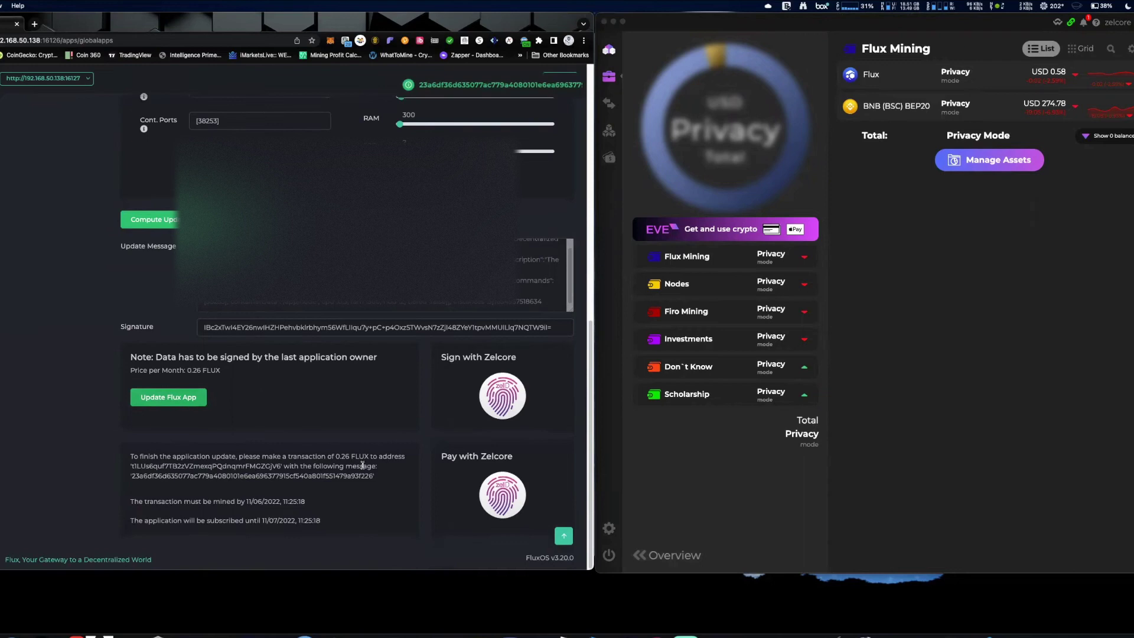
drag(130, 457, 172, 457)
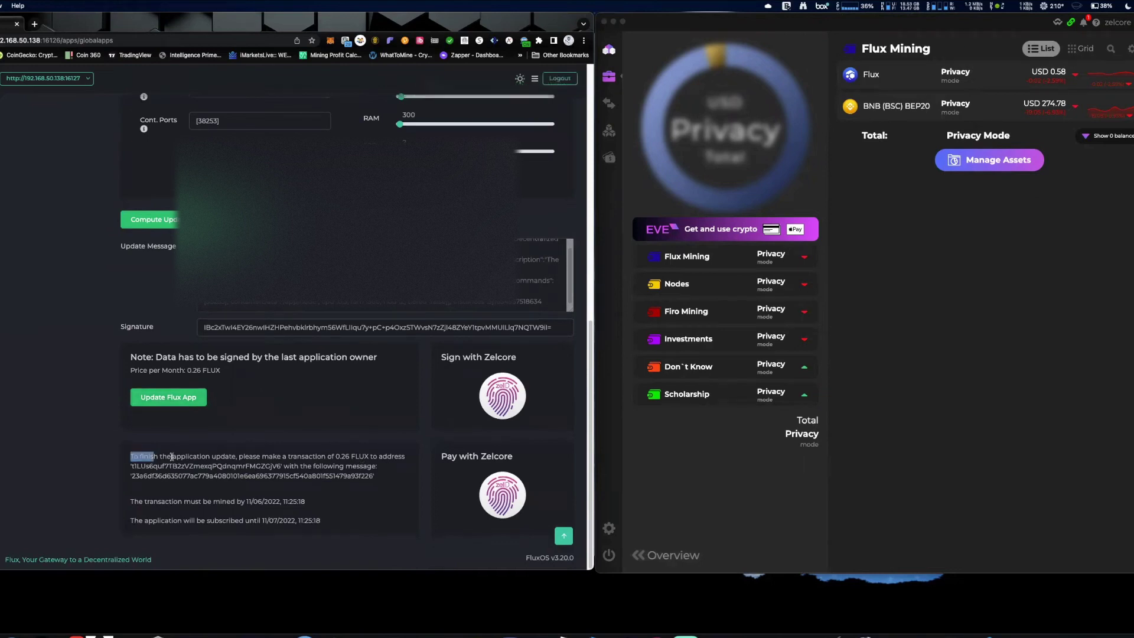
click(318, 462)
drag(335, 456, 353, 458)
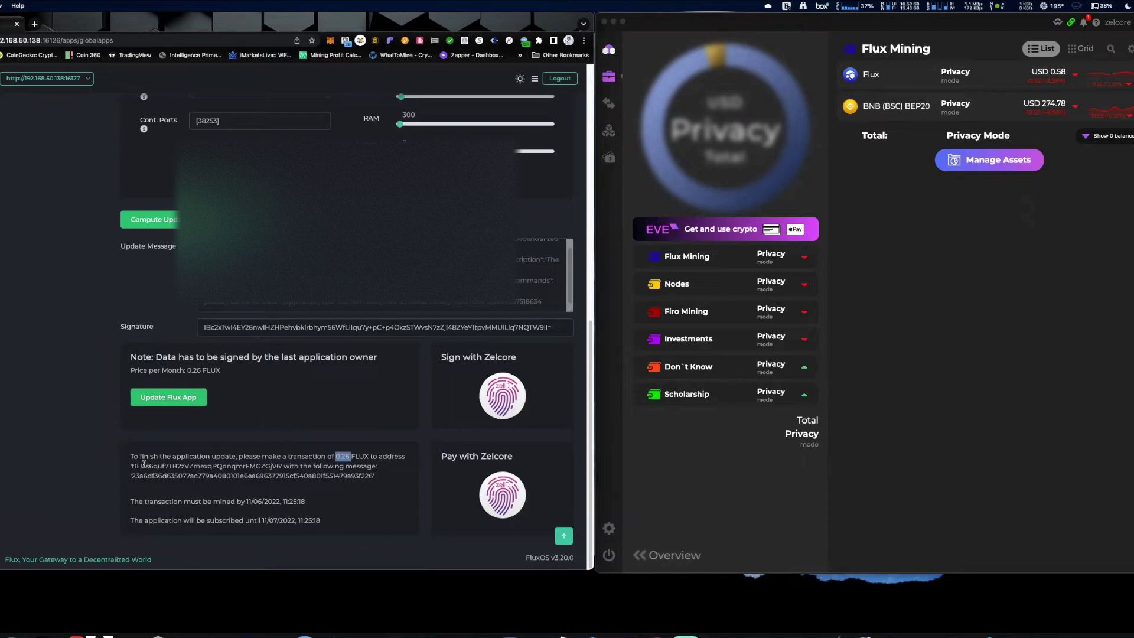
drag(130, 466, 281, 468)
Step: Copy the FluxOS payment address and open the Flux wallet in Zelcore
right_click(267, 464)
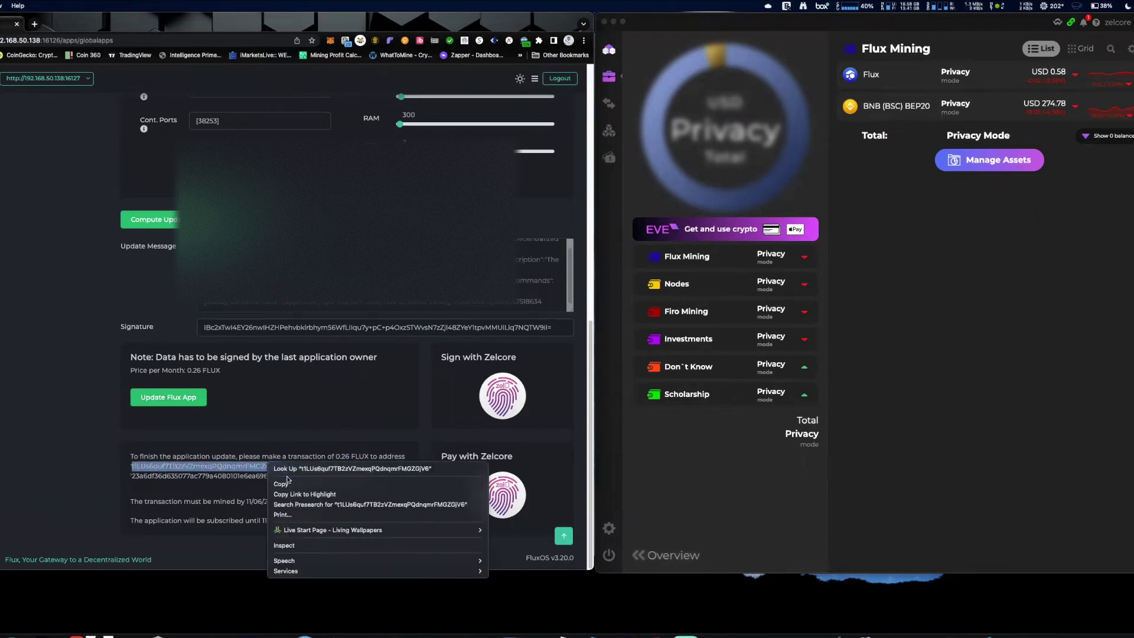
click(303, 483)
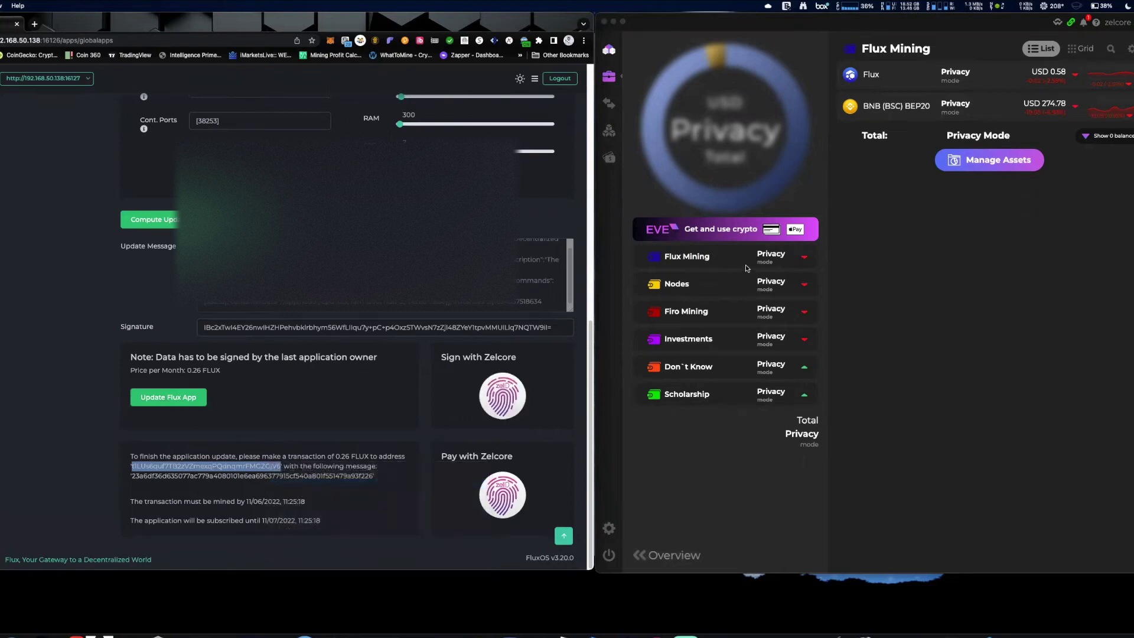
click(891, 81)
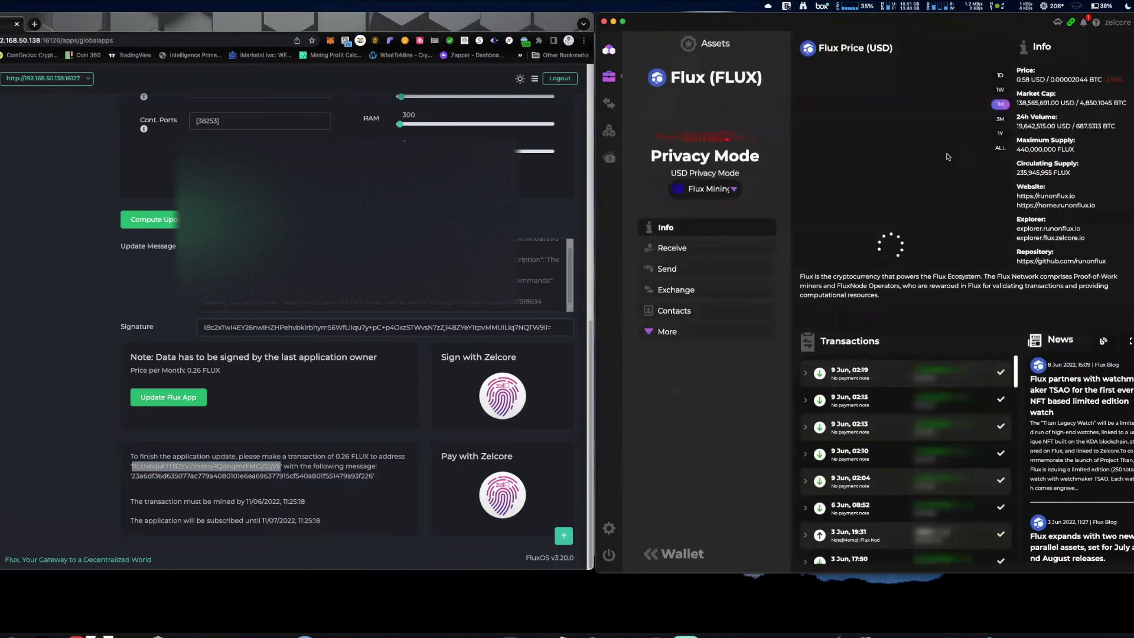
Step: Start a Flux send and verify the d2FA PIN
click(694, 270)
click(851, 311)
text(••)
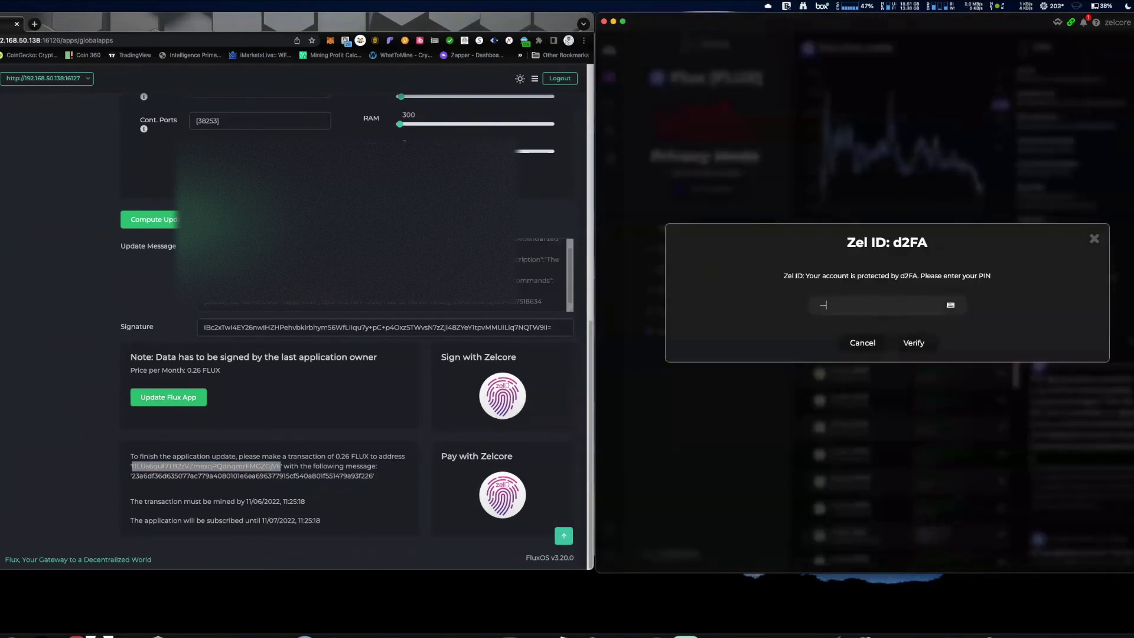
key(BackSpace)
key(BackSpace)
key(BackSpace)
click(915, 343)
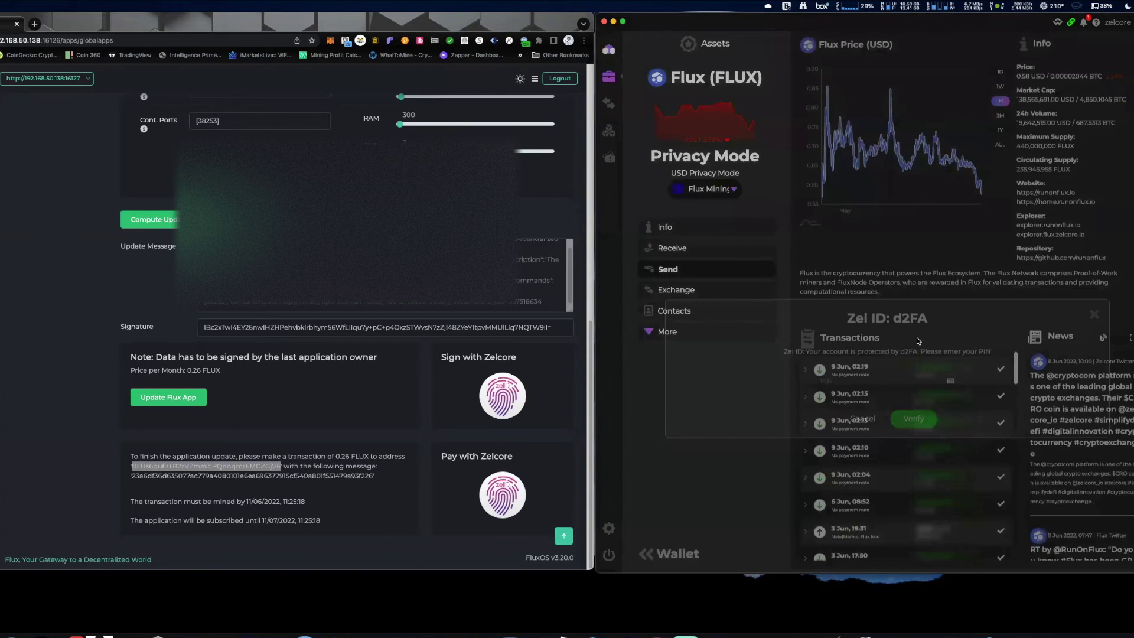
Step: Paste the copied payment address into the Destination field
click(904, 167)
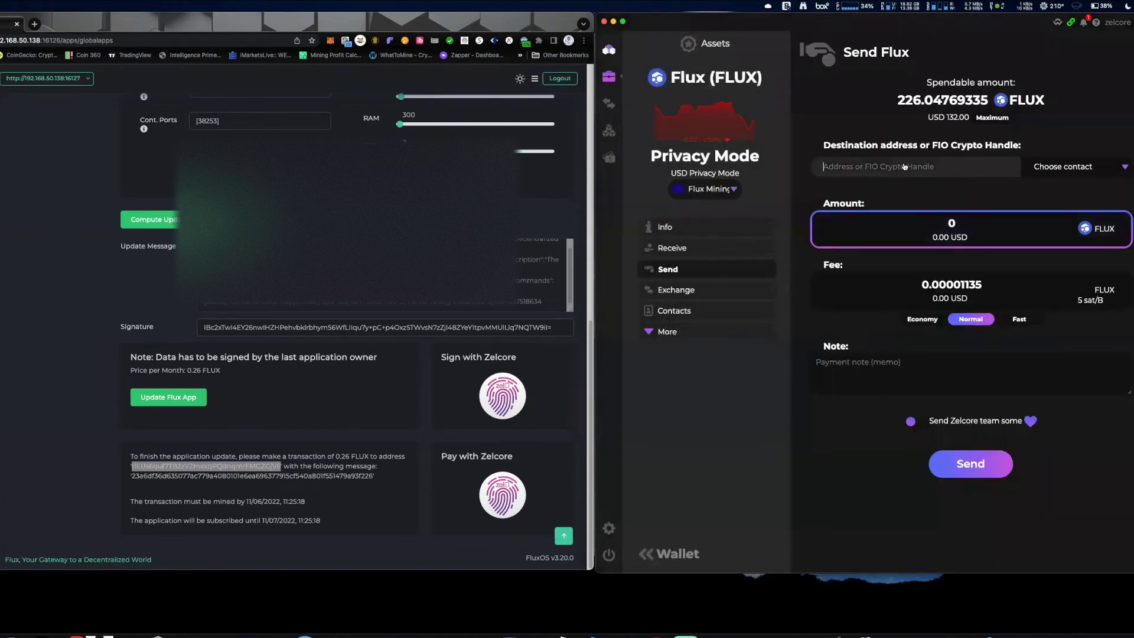
key(super+v)
key(super+a)
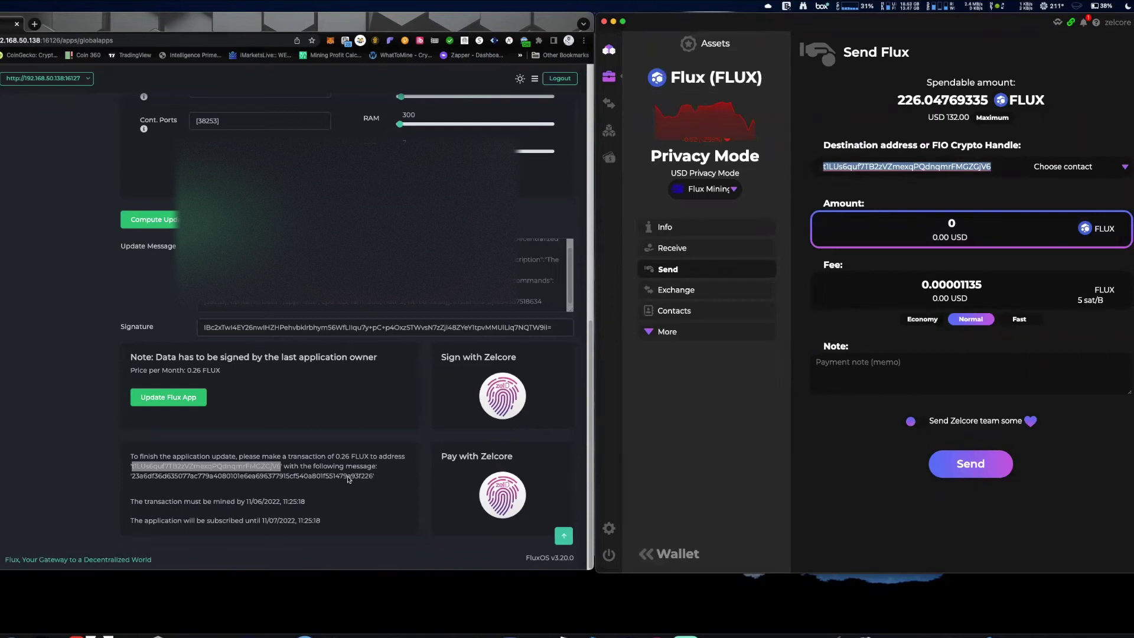
Step: Copy the hash message from the FluxOS payment instructions
click(374, 475)
click(373, 475)
drag(374, 475, 134, 477)
right_click(135, 476)
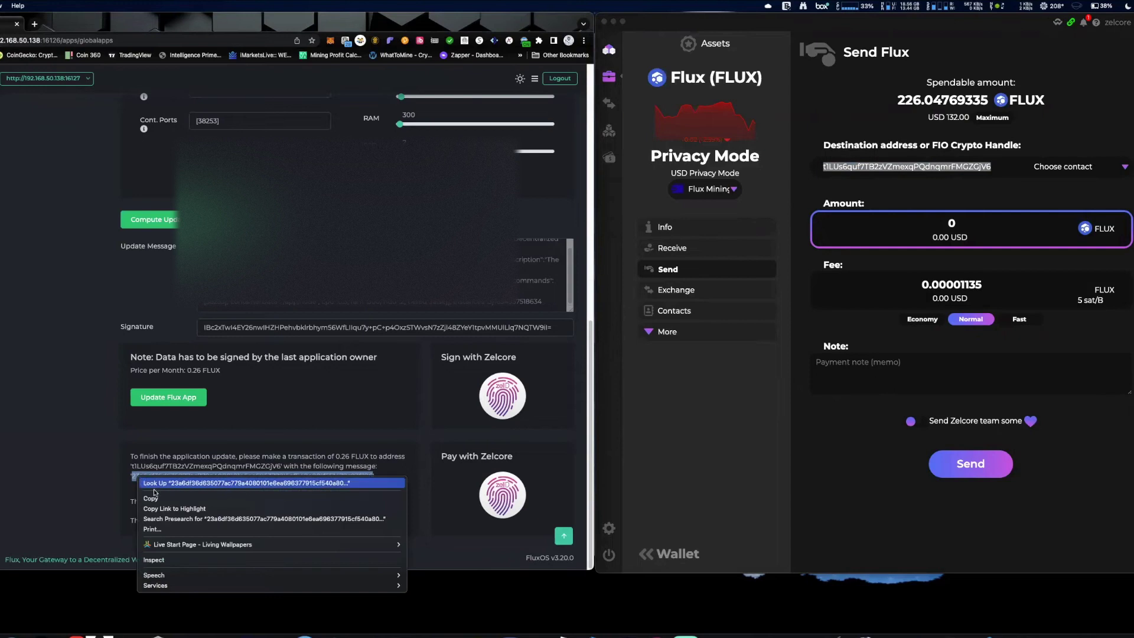
click(154, 498)
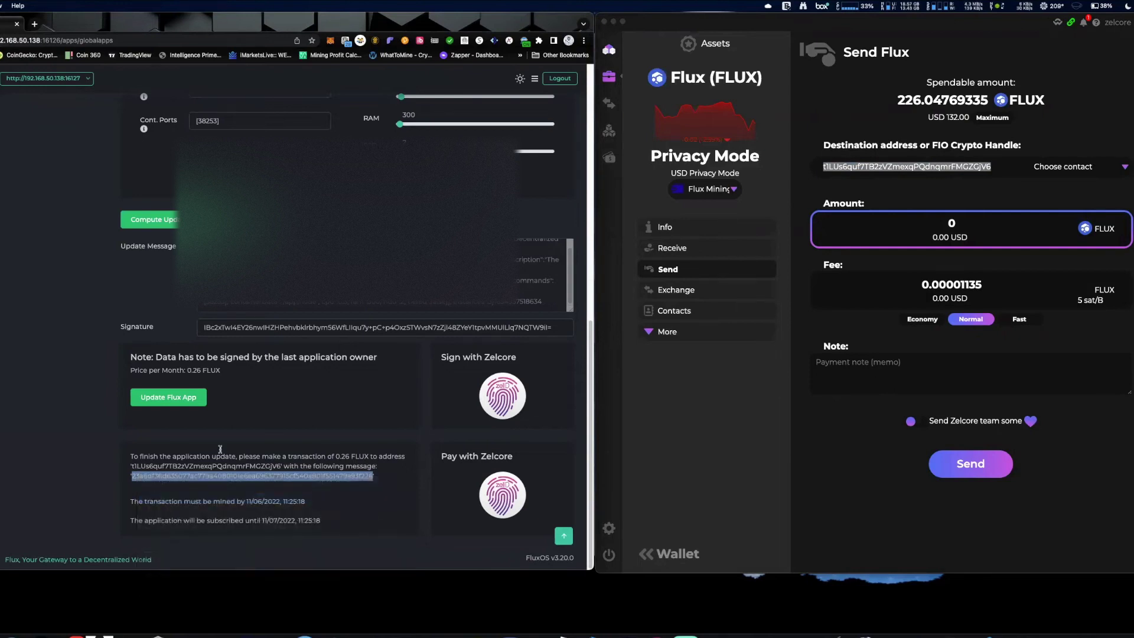
Step: Set the amount to send to 0.26 FLUX
click(957, 225)
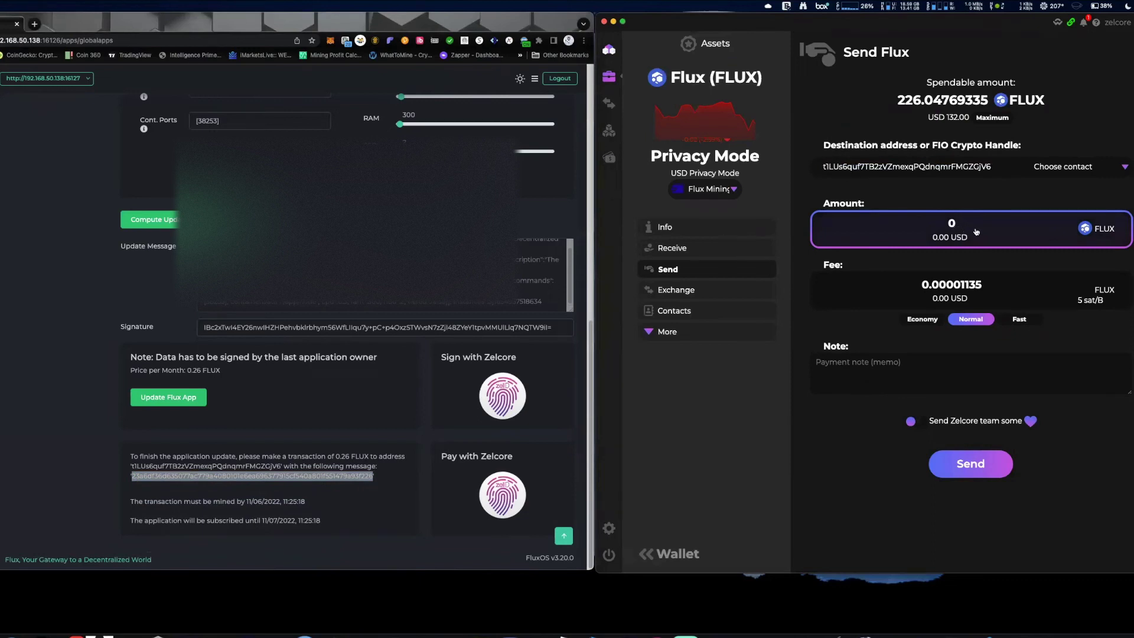
text(0)
key(BackSpace)
text(.26)
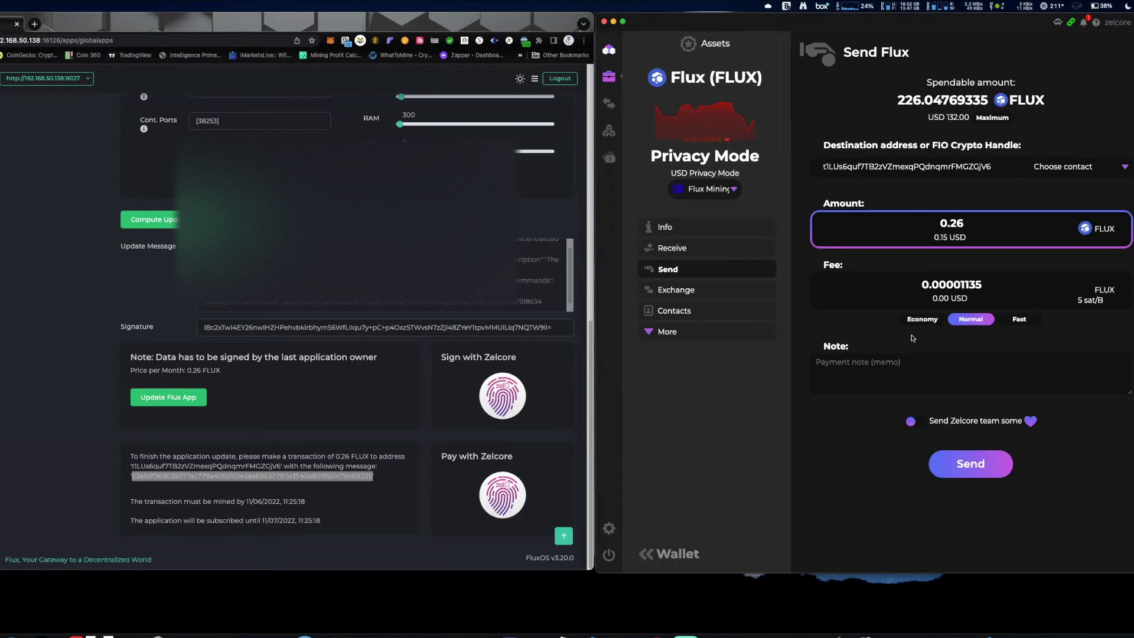
Step: Paste the FluxOS hash message into the payment Note field
click(845, 366)
right_click(236, 486)
click(248, 498)
key(super+v)
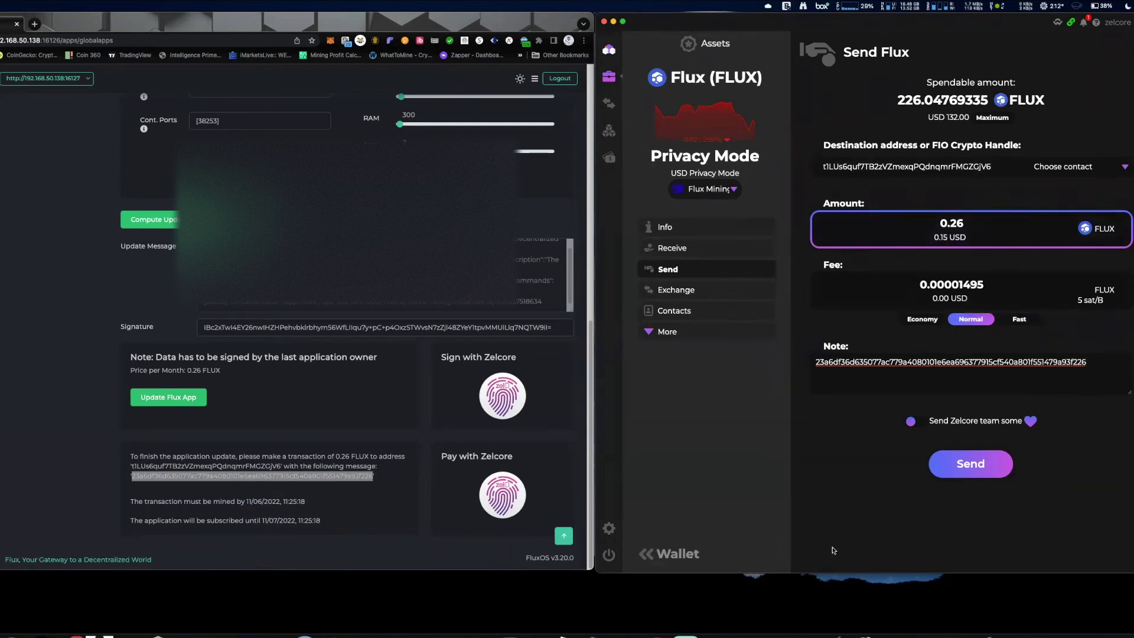
Step: Send the 0.26 FLUX payment and confirm the transaction with Yes, Send
click(963, 471)
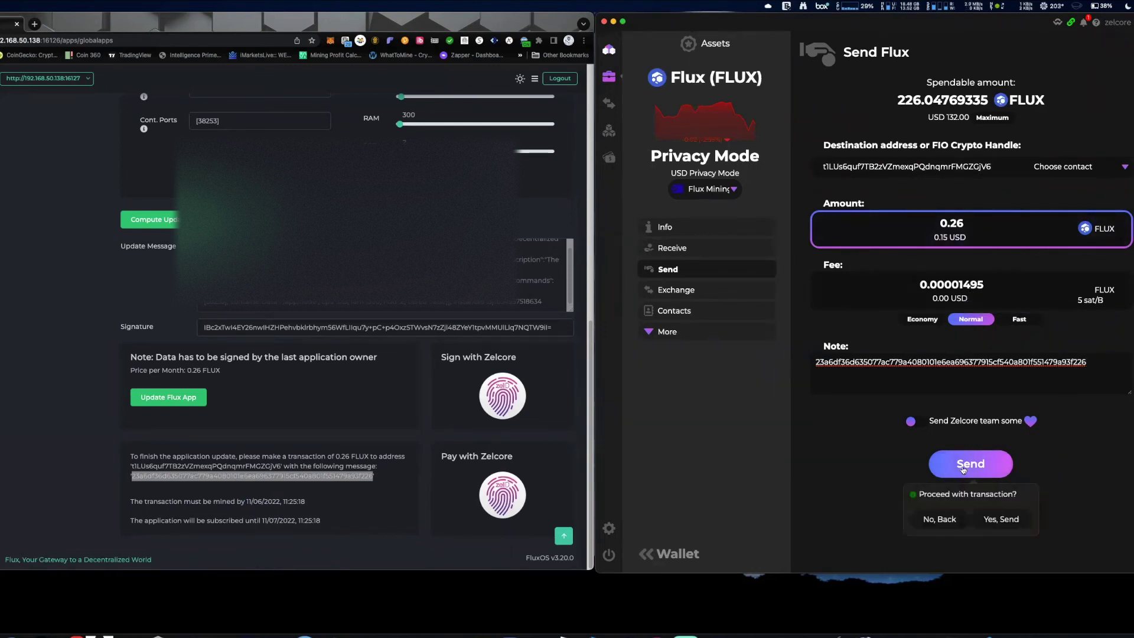
click(1012, 526)
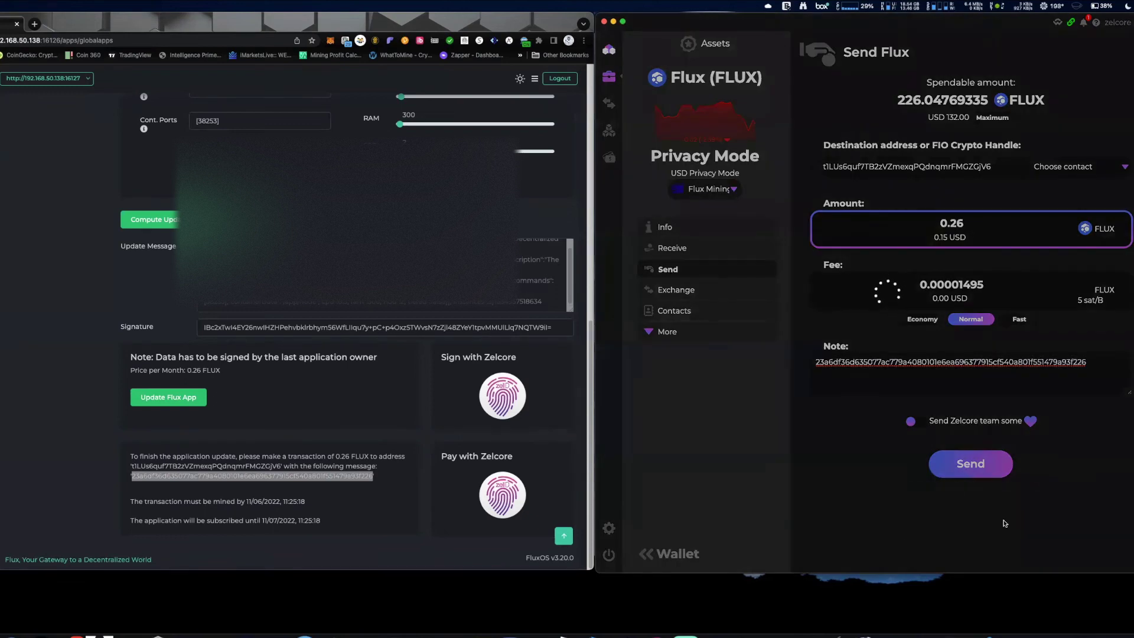